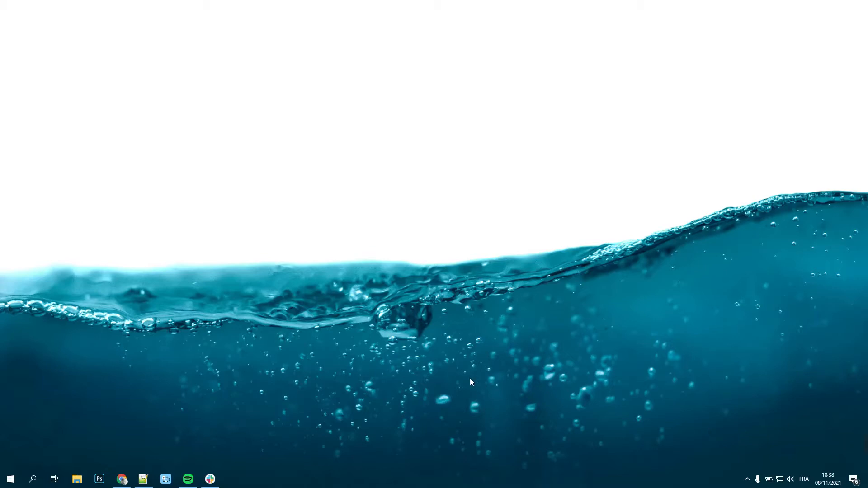
Step: Launch GeoSetter and dismiss the Google Maps loading error and the browser compatibility warning
click(11, 479)
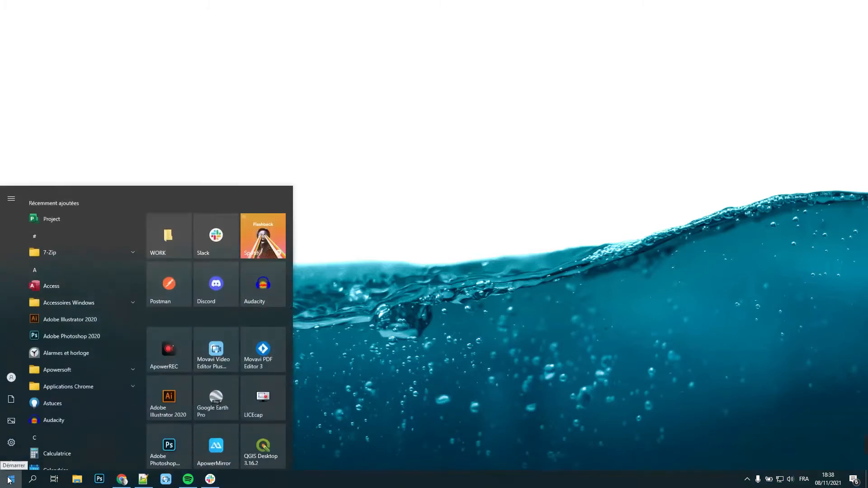
scroll(53, 315, down, 5)
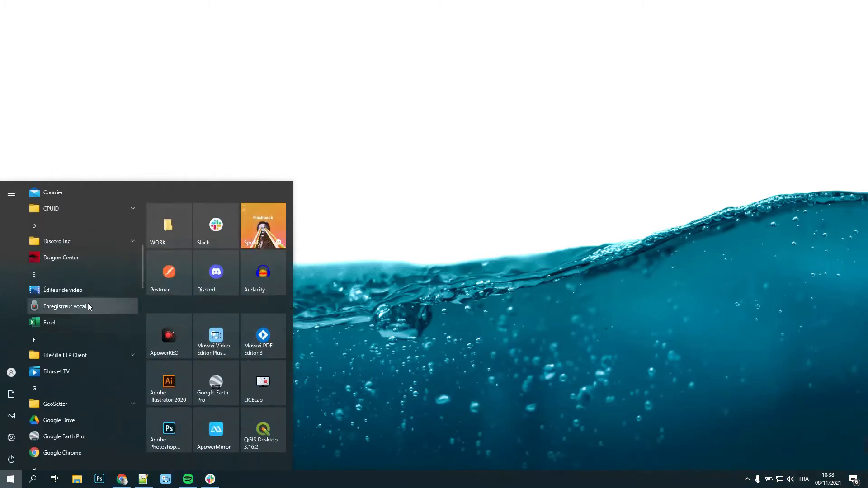
click(126, 403)
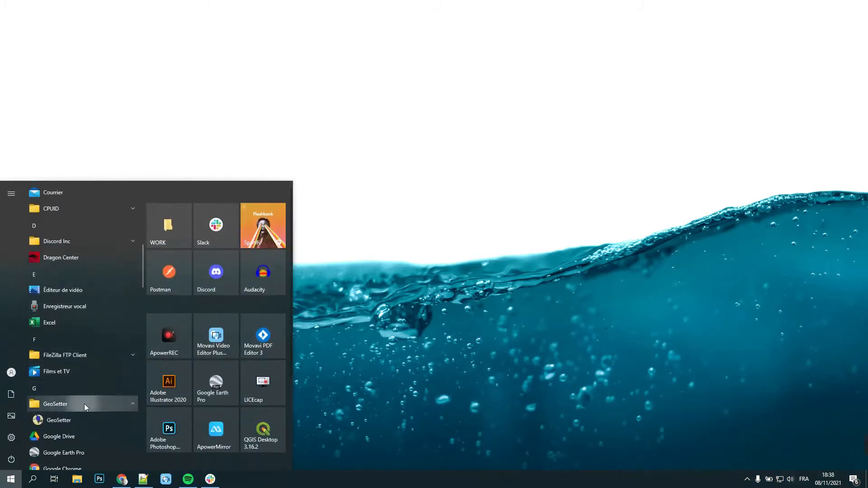
click(53, 420)
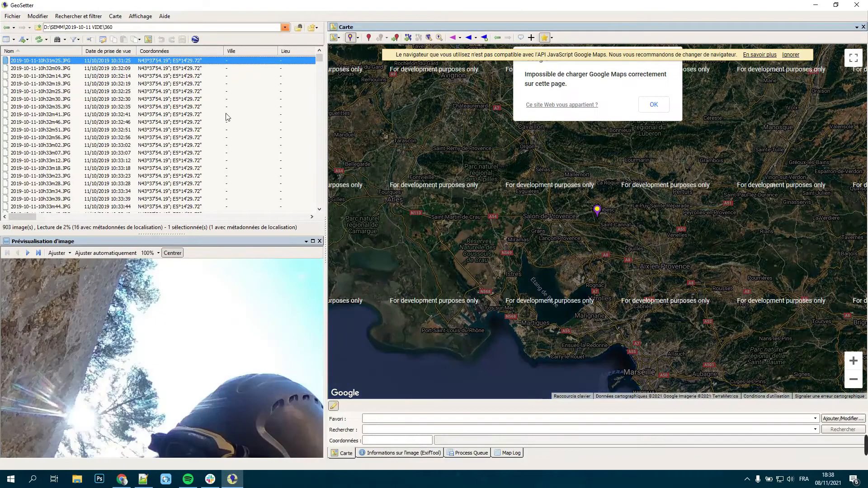
click(654, 107)
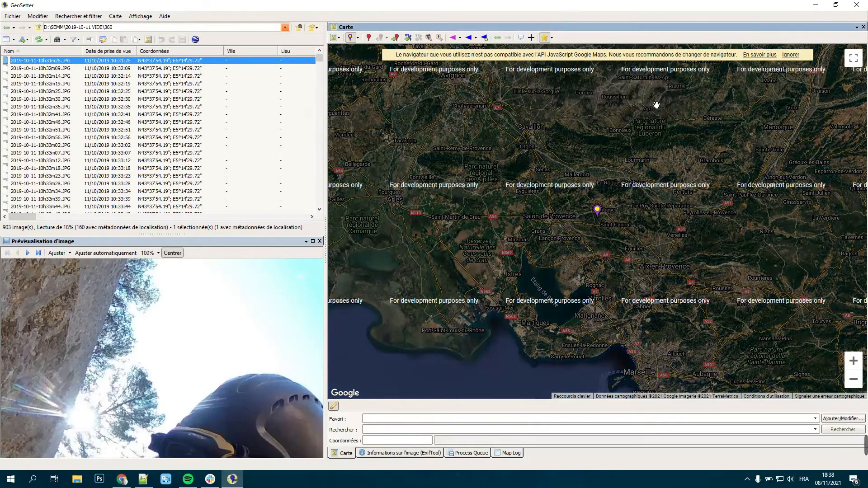
click(792, 55)
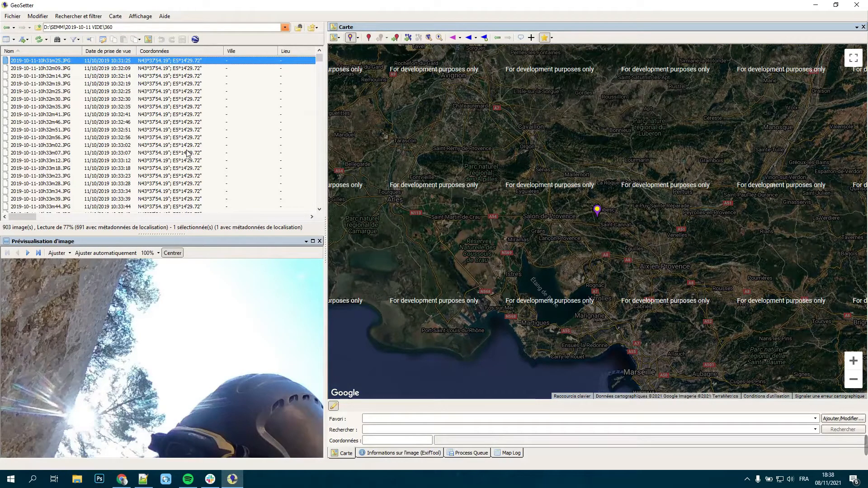
Step: Select all images in the 360 folder and show their locations on the map
right_click(260, 130)
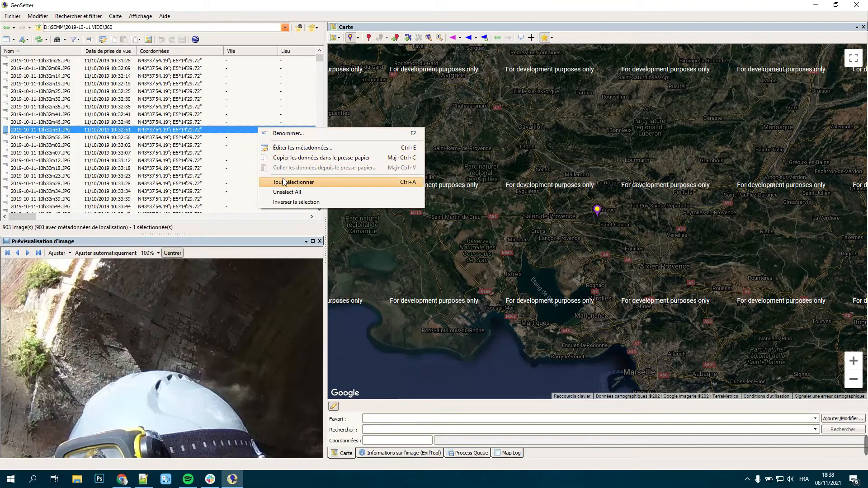
click(283, 181)
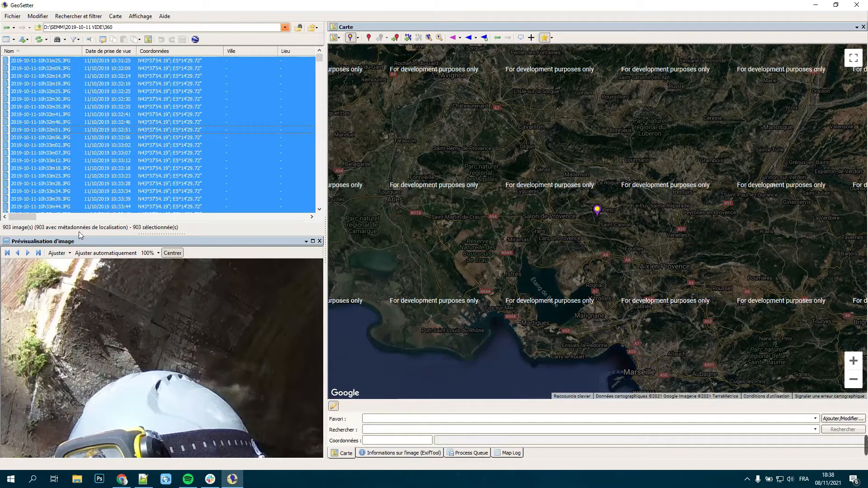
click(408, 38)
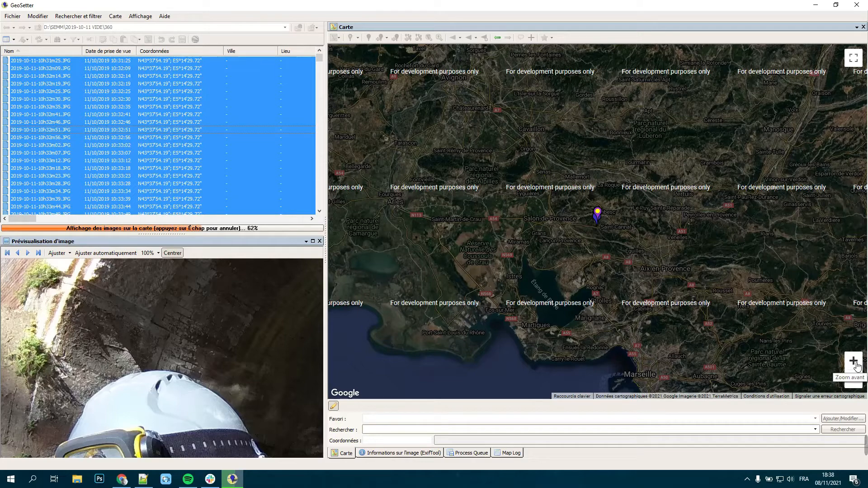
click(854, 361)
click(854, 361)
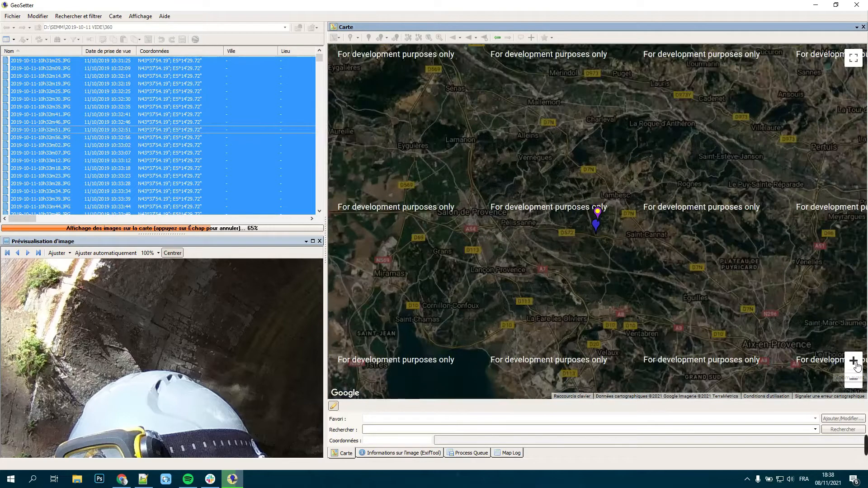
click(856, 364)
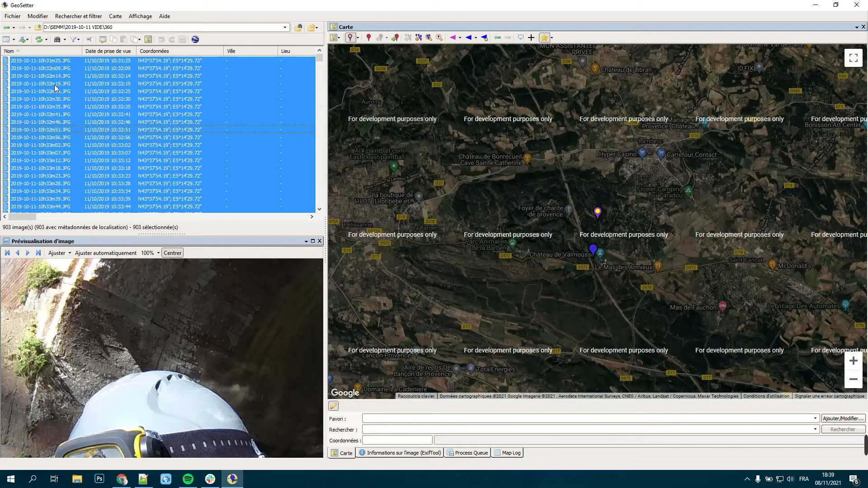
Step: Synchronize all images with the GPS track files in D:\SEMM, interpolating positions with a 2-second maximum time difference and Windows time settings
mouse_move(64, 86)
click(235, 108)
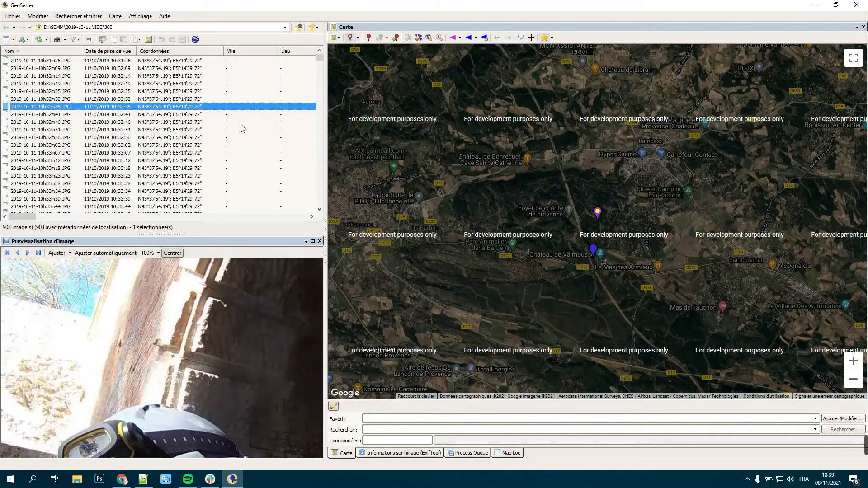
right_click(241, 122)
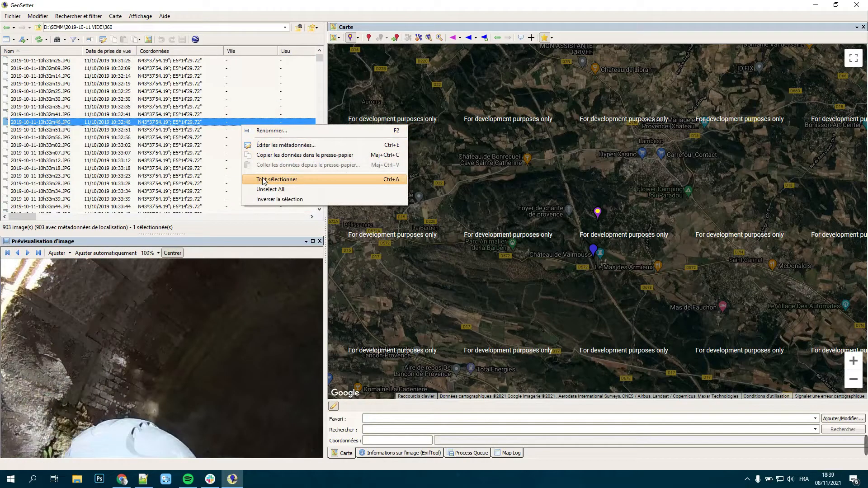
click(261, 180)
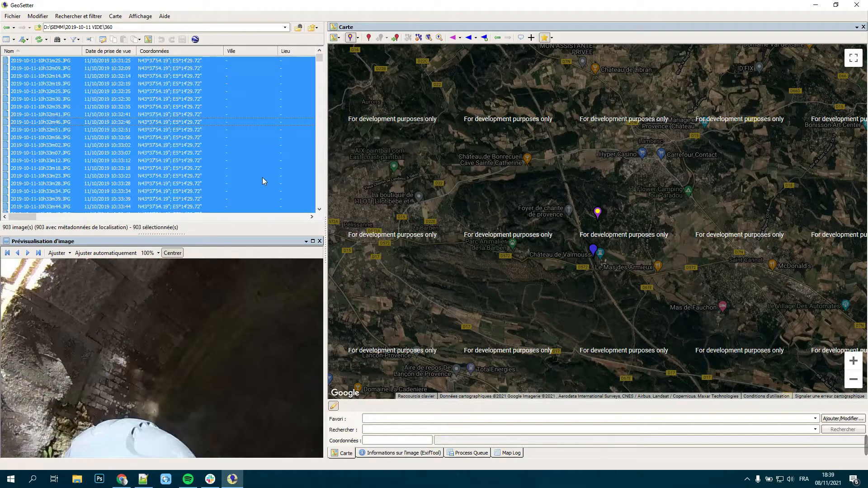
click(38, 16)
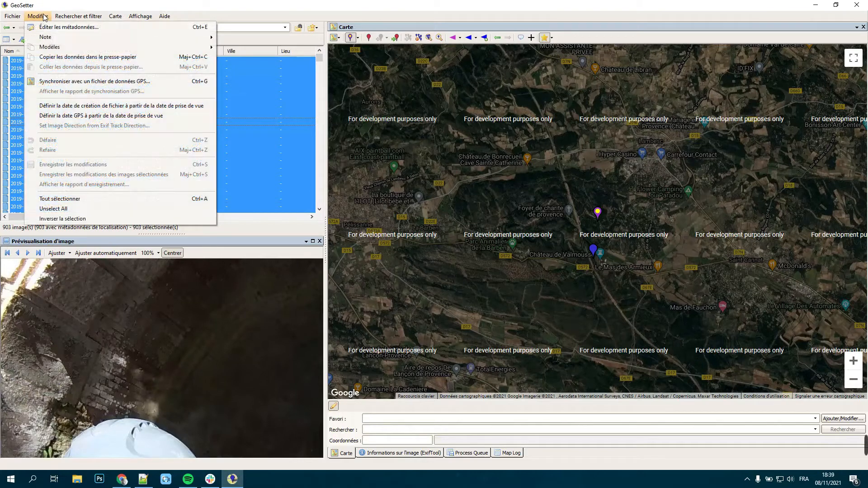
click(130, 86)
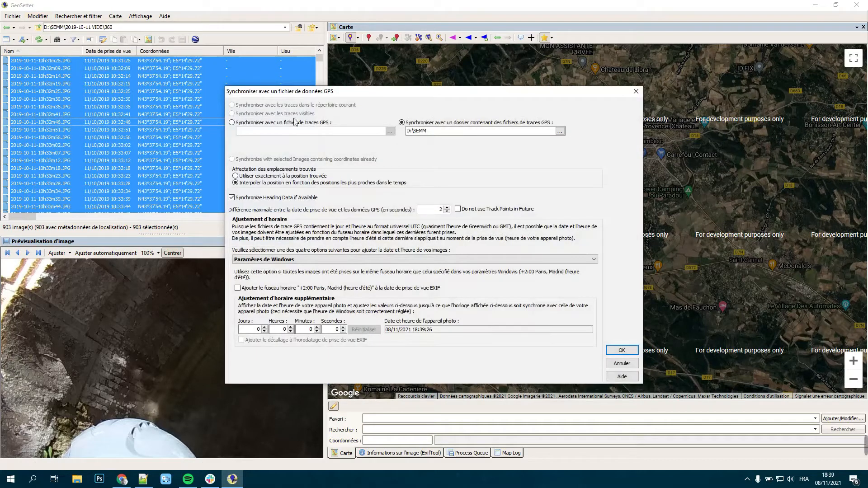
click(423, 131)
click(622, 351)
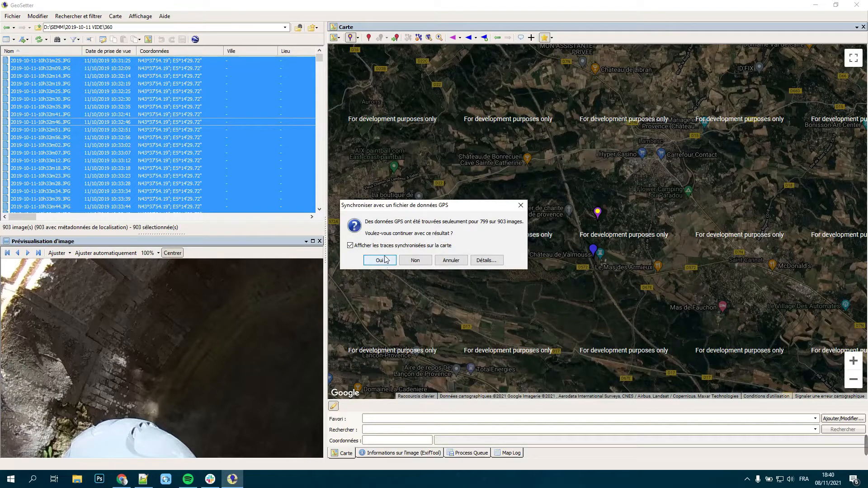
Step: Accept the GPS synchronization result and confirm saving the track information in the current directory, leaving the file name blank
click(351, 245)
click(380, 261)
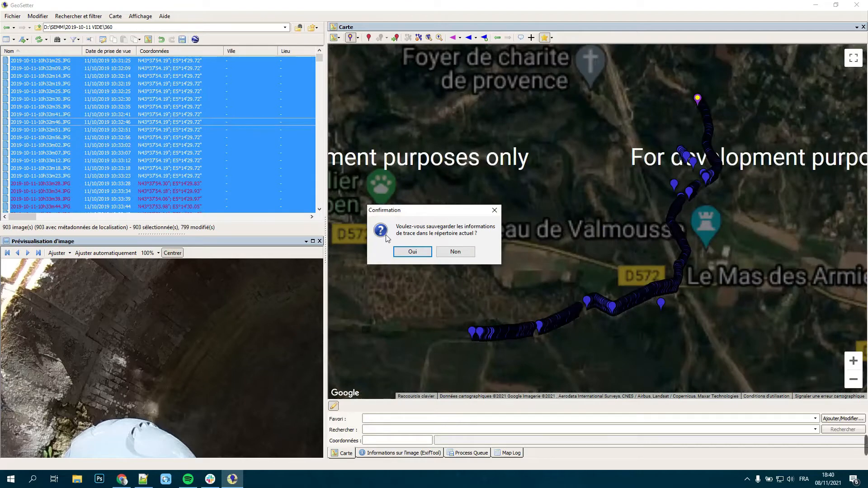
click(427, 254)
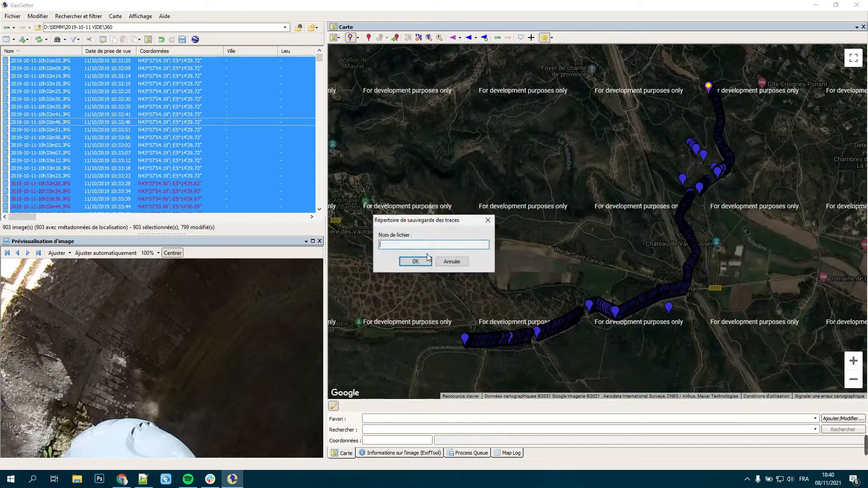
click(422, 261)
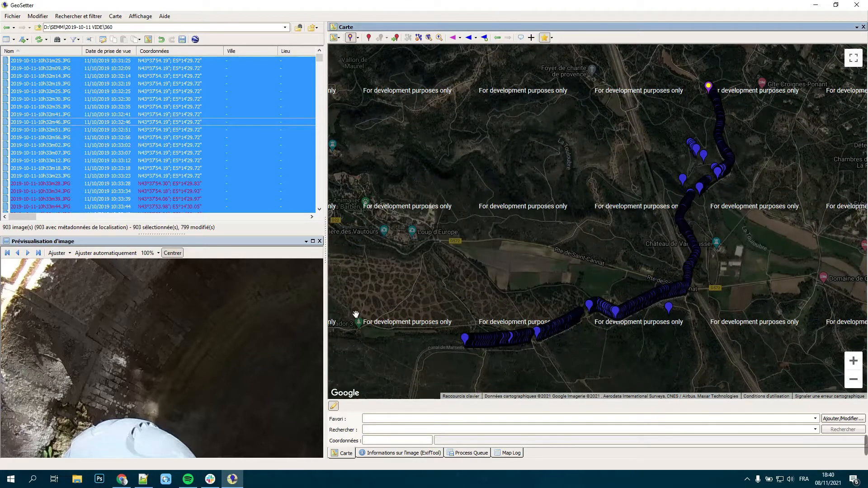
Step: Examine the synchronized coordinates in the image list and follow the image markers along the track on the map
drag(621, 249, 580, 210)
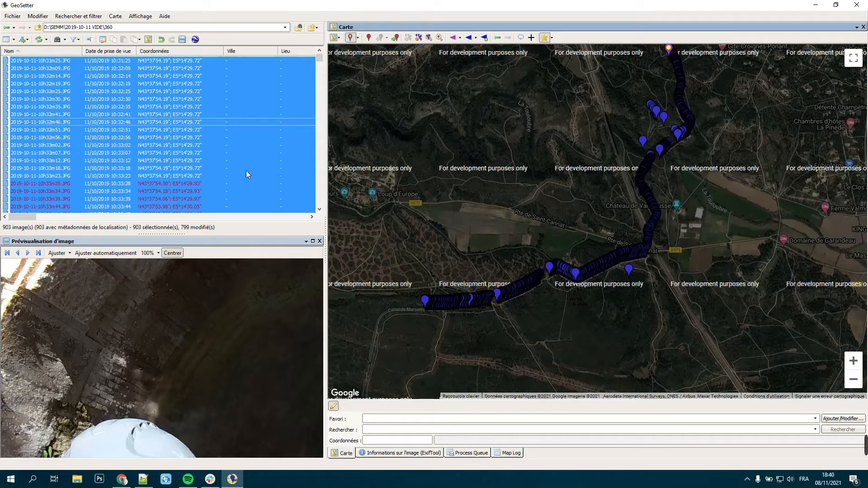
scroll(233, 177, down, 17)
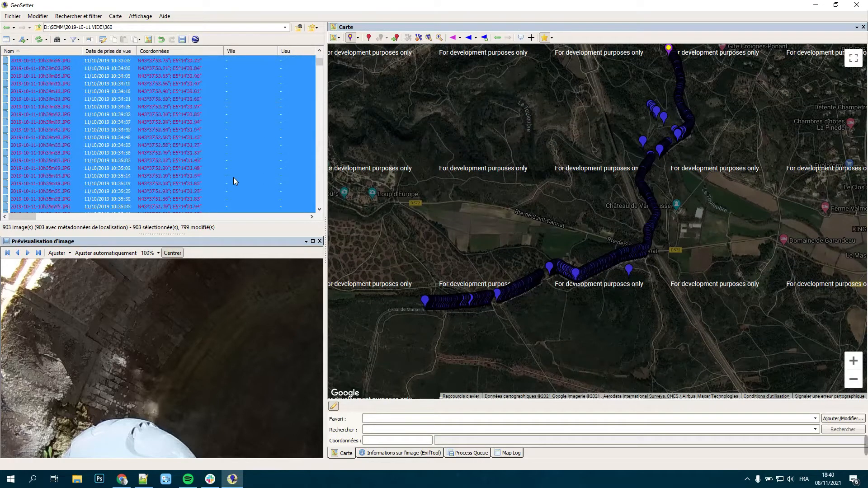
scroll(181, 176, down, 7)
scroll(180, 180, down, 4)
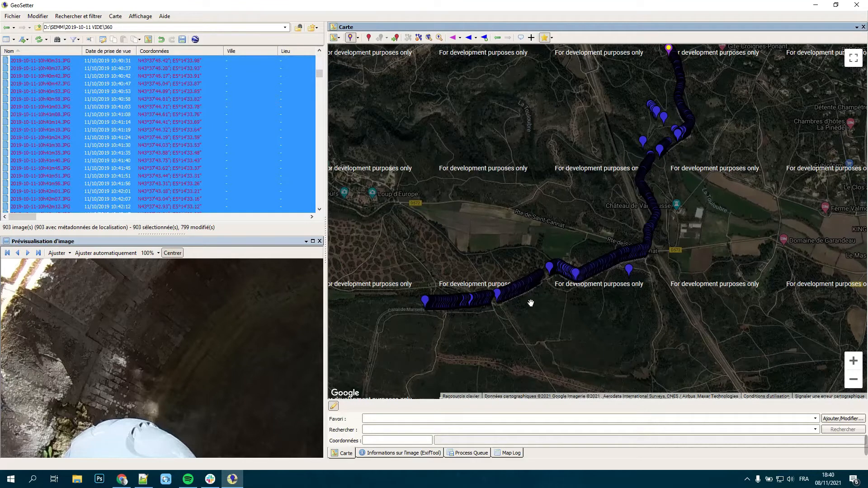
scroll(531, 303, up, 1)
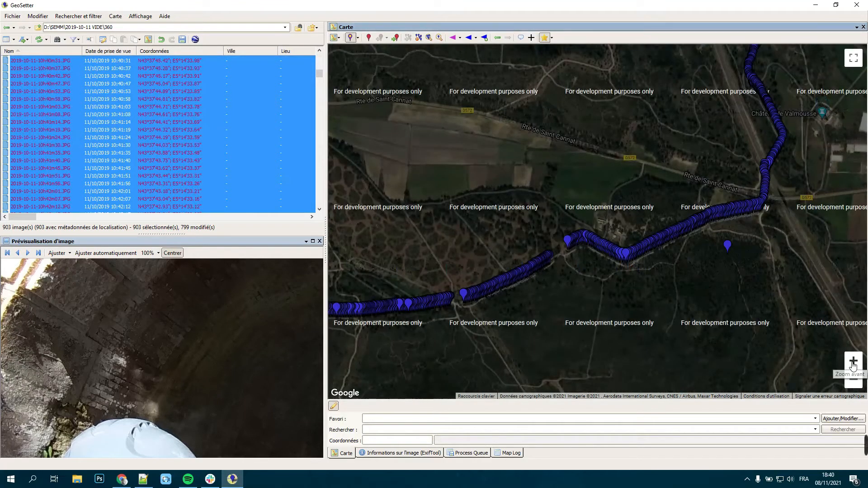
click(853, 365)
drag(645, 261, 476, 268)
drag(759, 142, 681, 325)
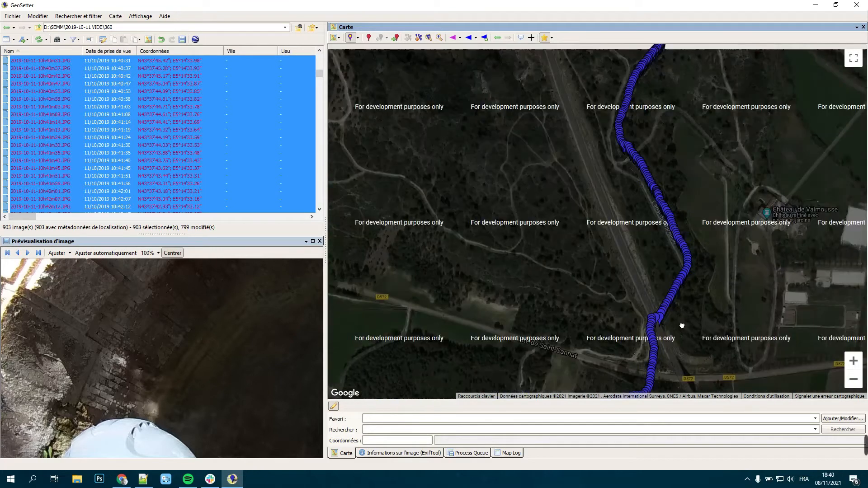
drag(709, 131, 587, 316)
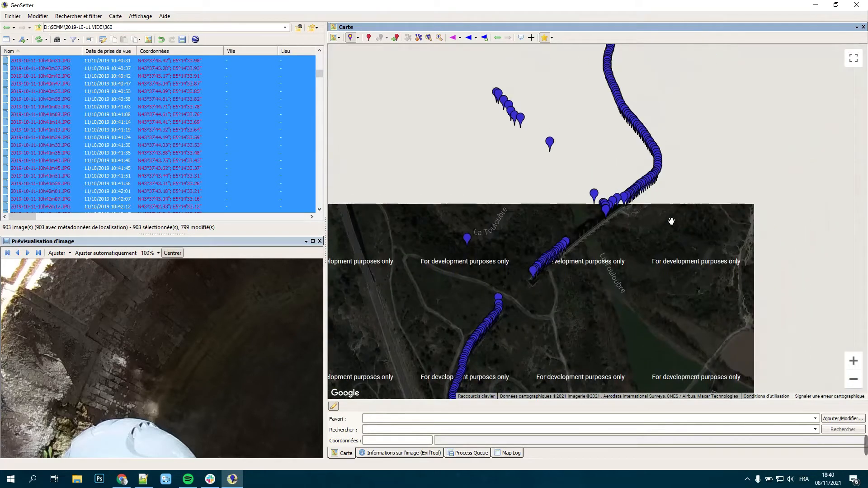
drag(550, 111, 508, 224)
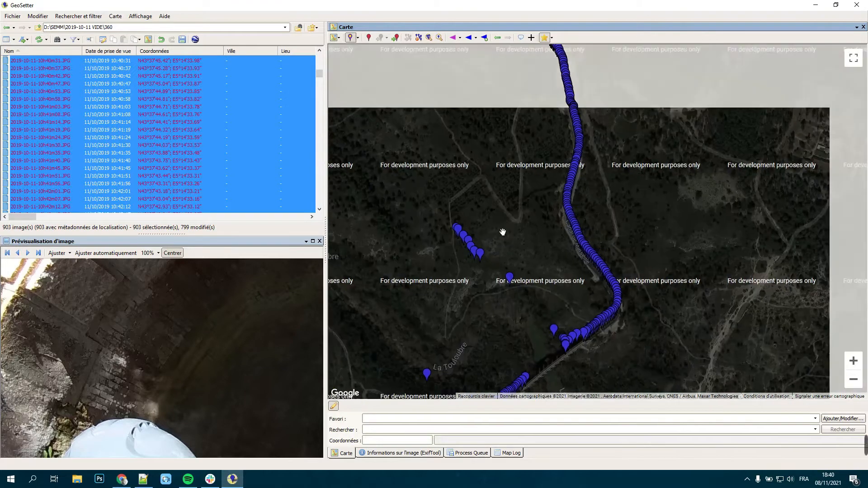
drag(509, 140, 529, 222)
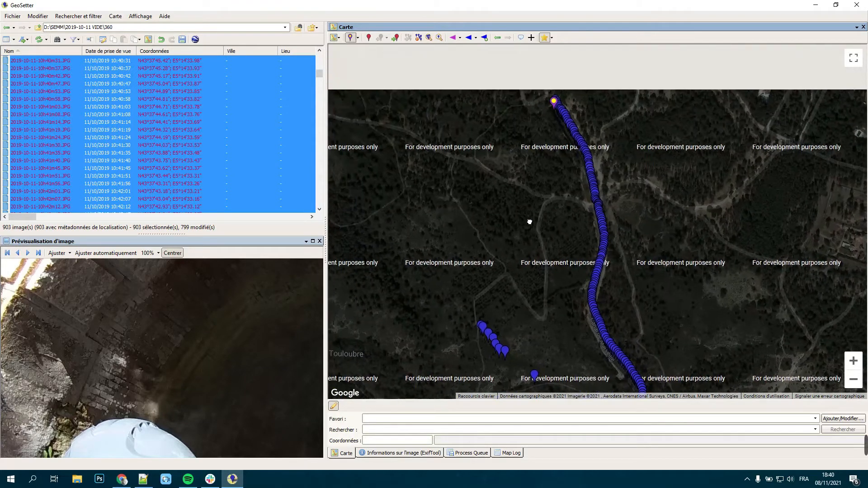
click(852, 362)
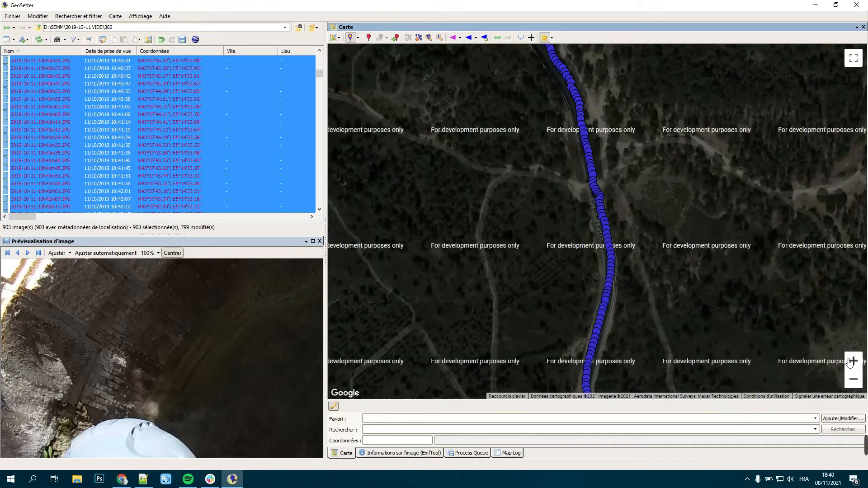
drag(646, 124, 676, 258)
drag(319, 71, 319, 53)
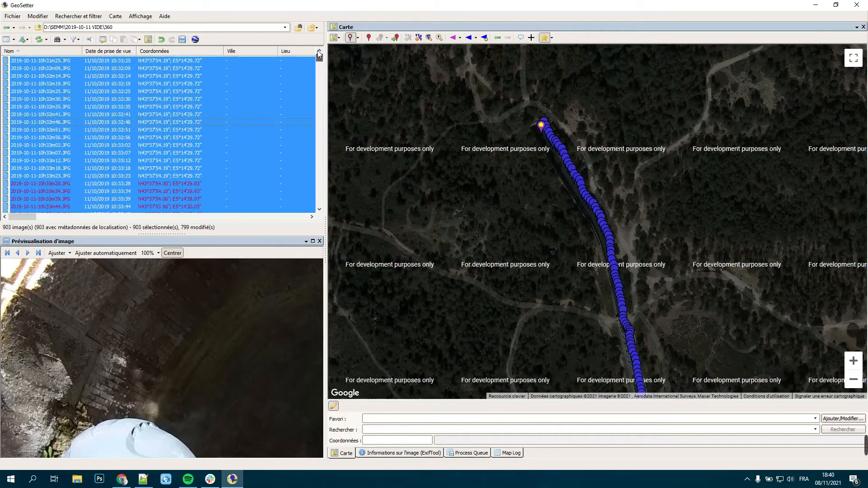
click(167, 64)
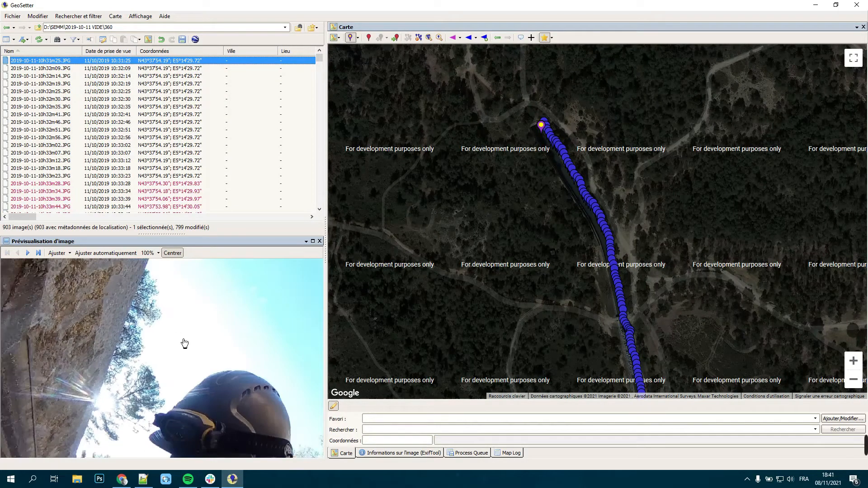
scroll(184, 344, down, 1)
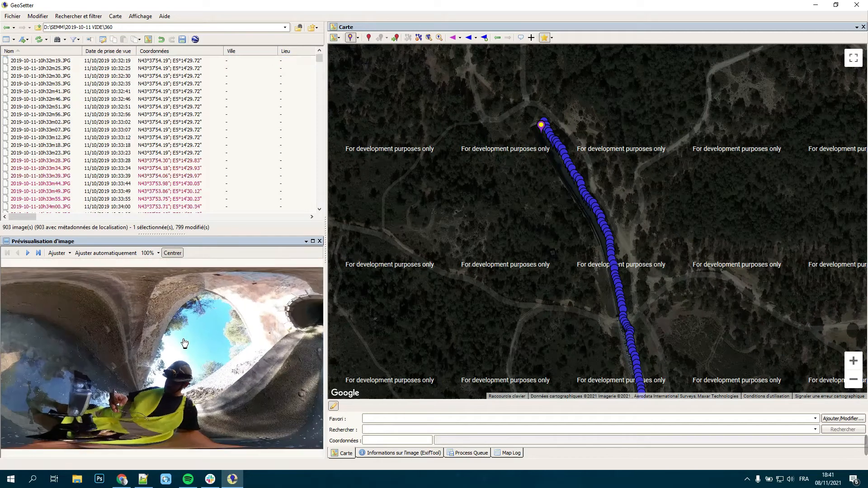
scroll(182, 64, up, 1)
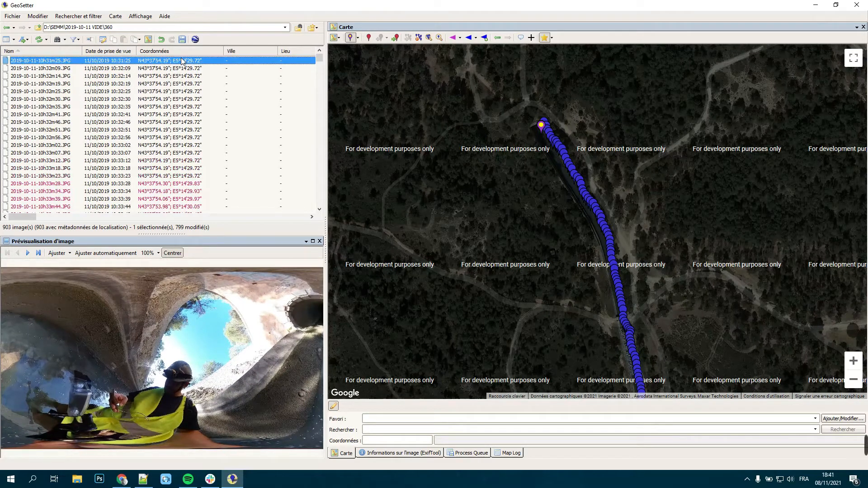
key(Down)
key(Down)
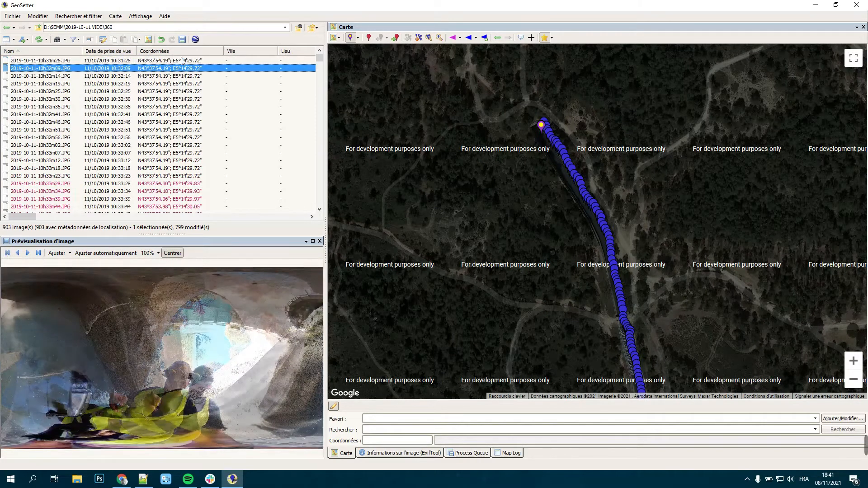
key(Down)
key(Down)
key(Down)
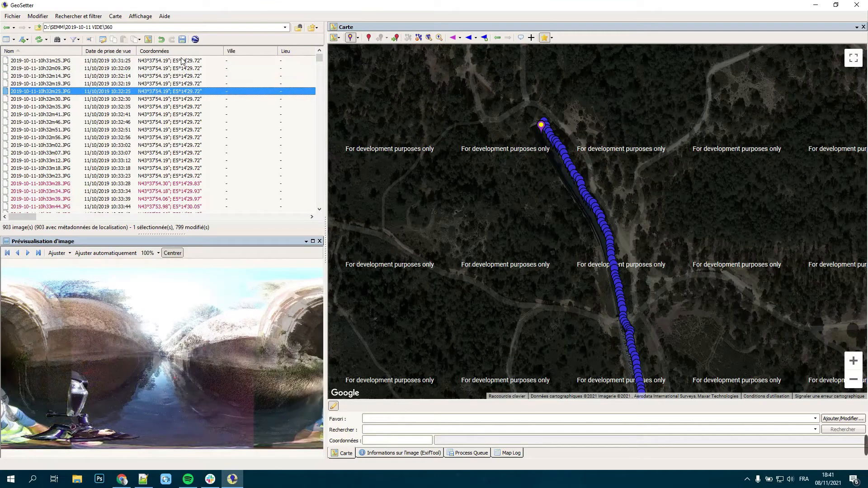
key(Down)
key(Down)
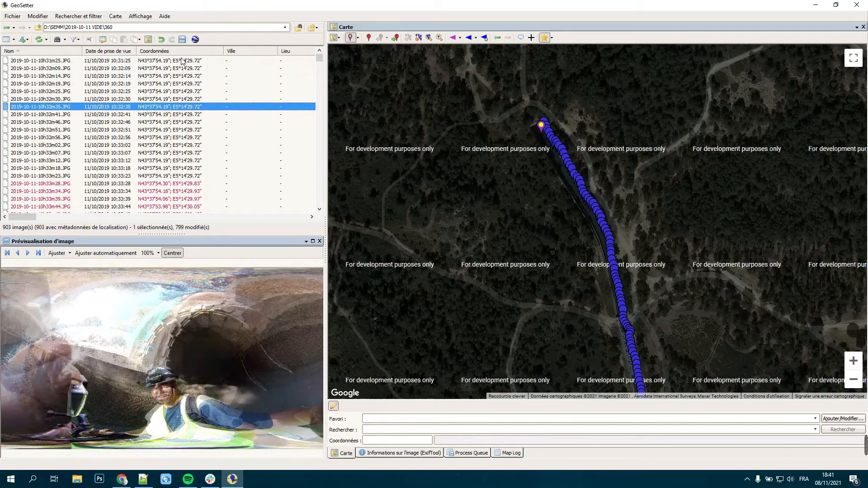
key(Down)
key(Down)
key(Down)
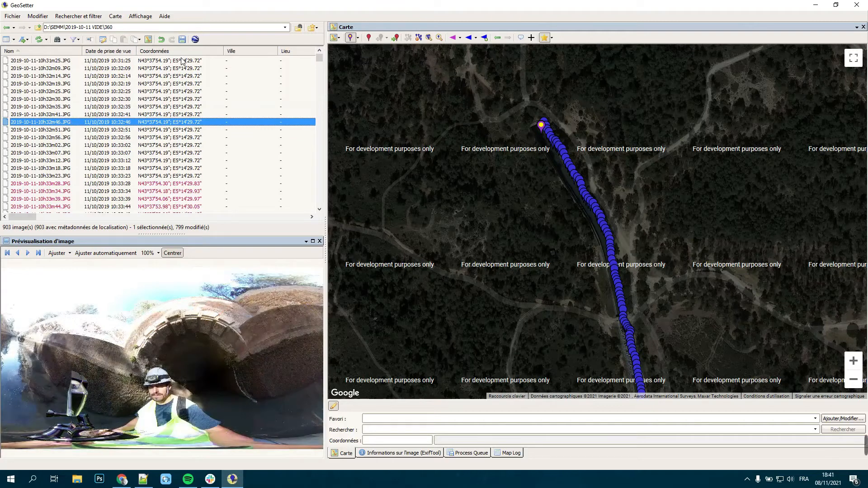
key(Down)
key(Down)
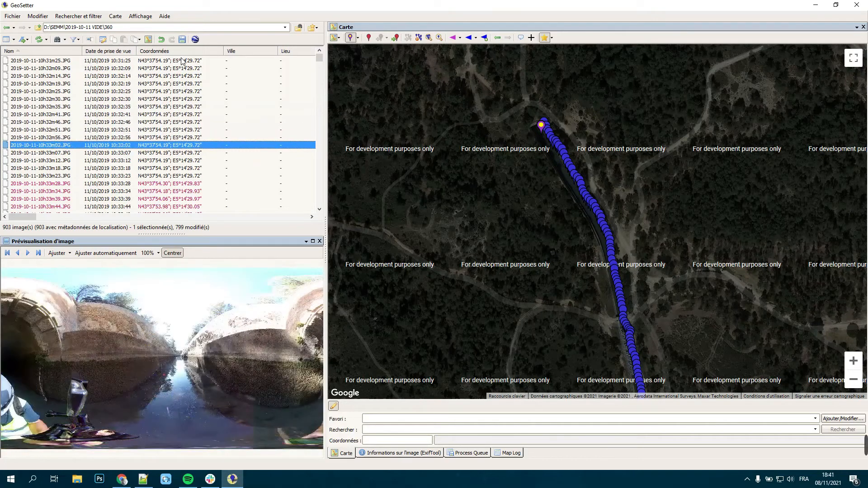
key(Up)
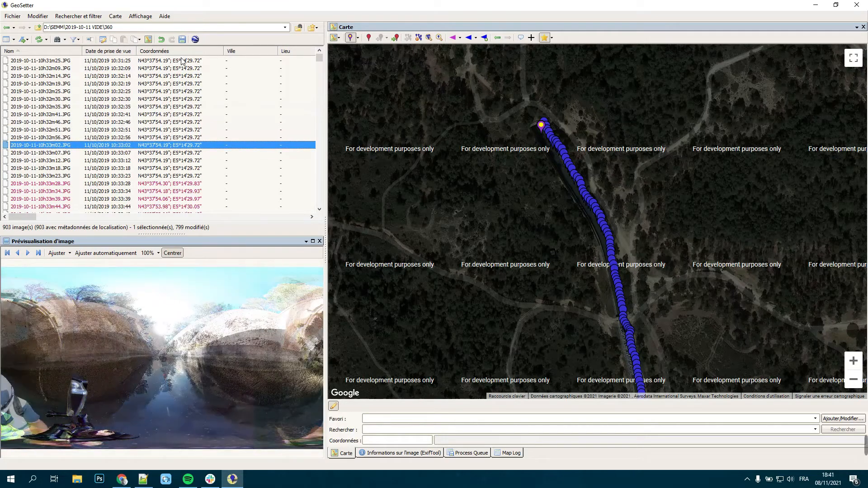
key(Up)
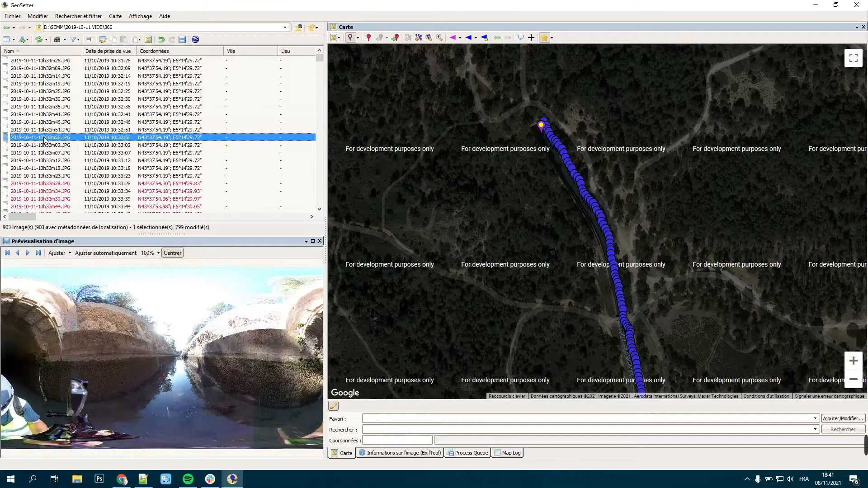
shift+click(59, 62)
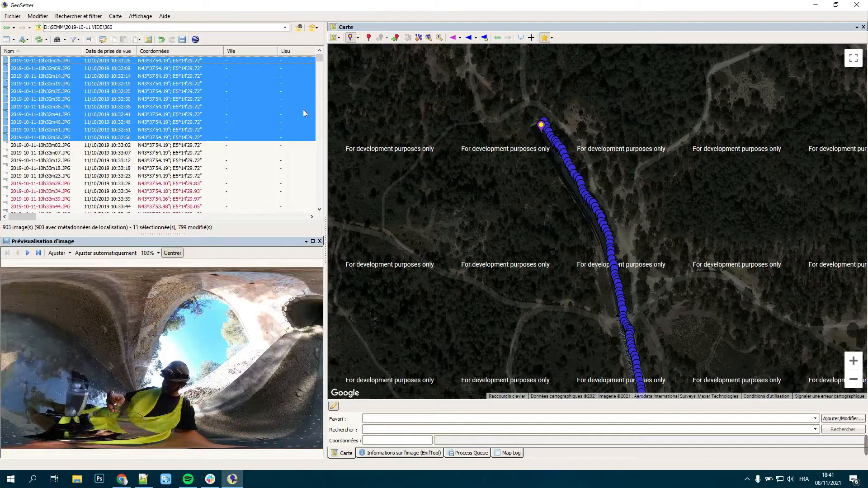
click(90, 147)
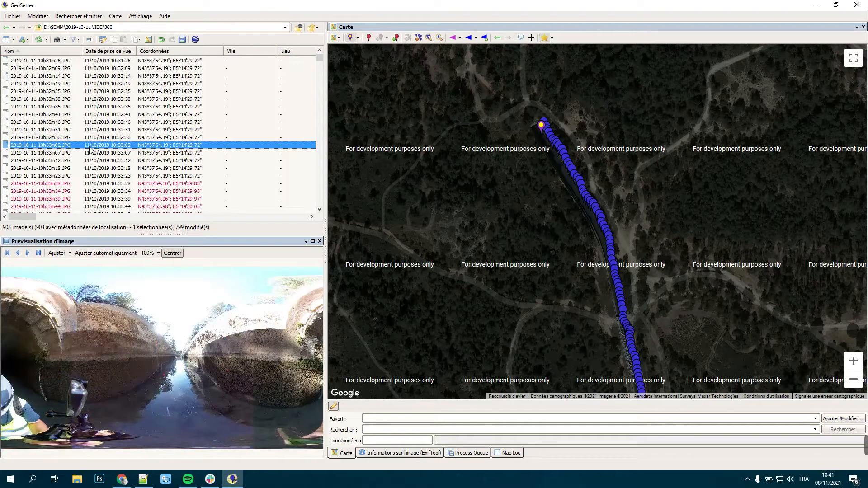
key(ctrl+s)
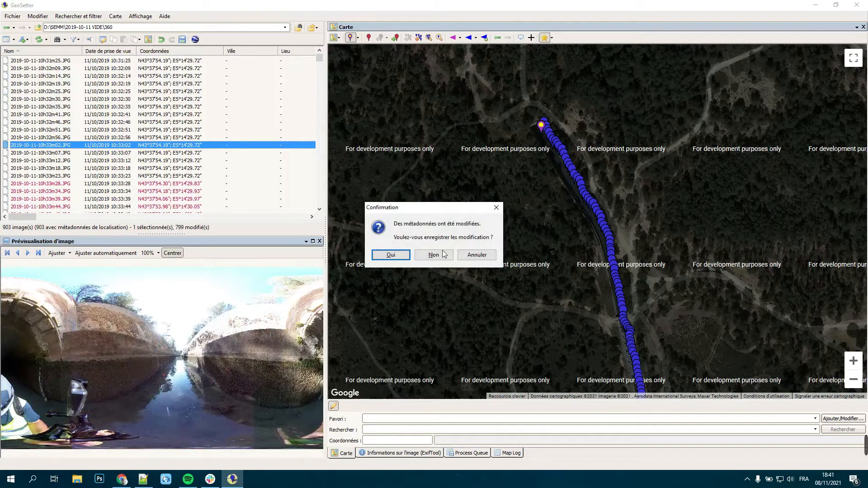
click(470, 254)
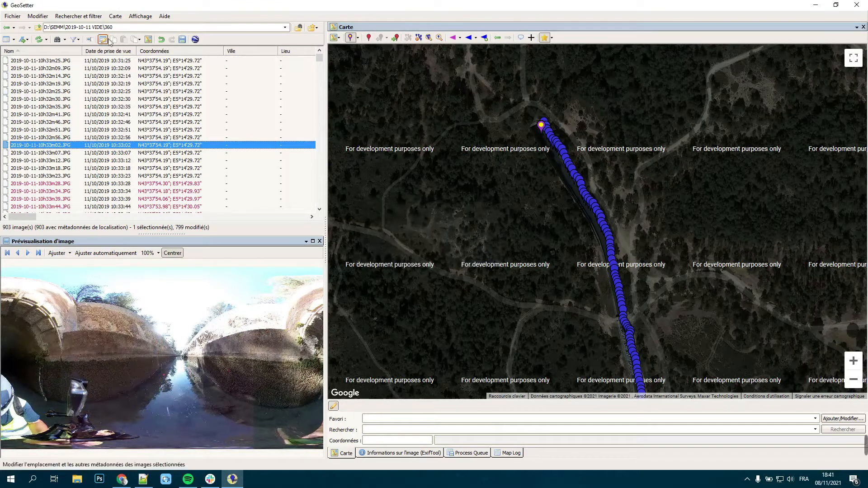
click(45, 19)
click(80, 163)
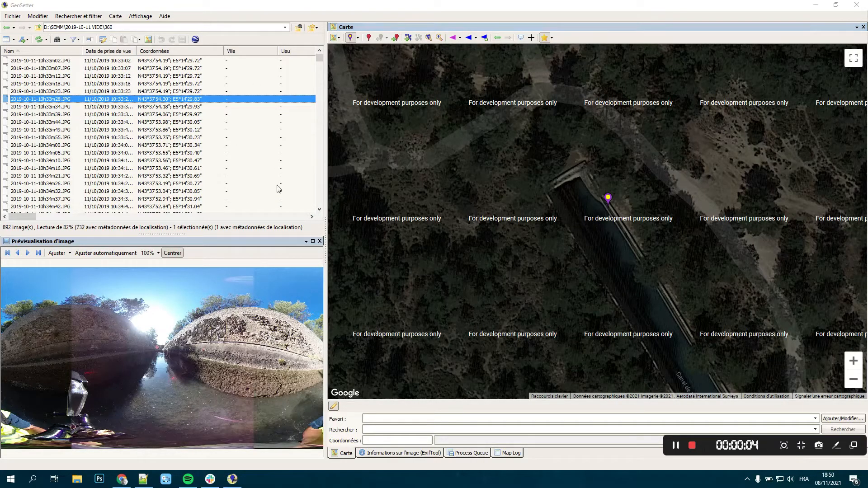
right_click(269, 78)
click(294, 132)
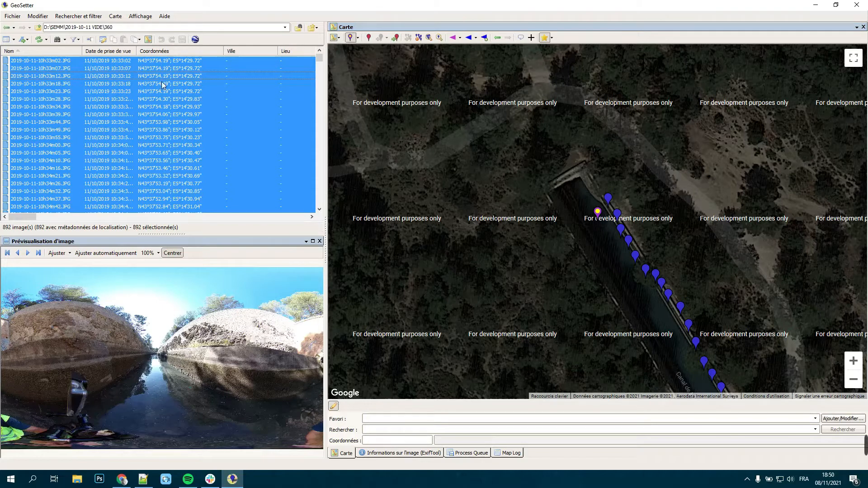
click(133, 62)
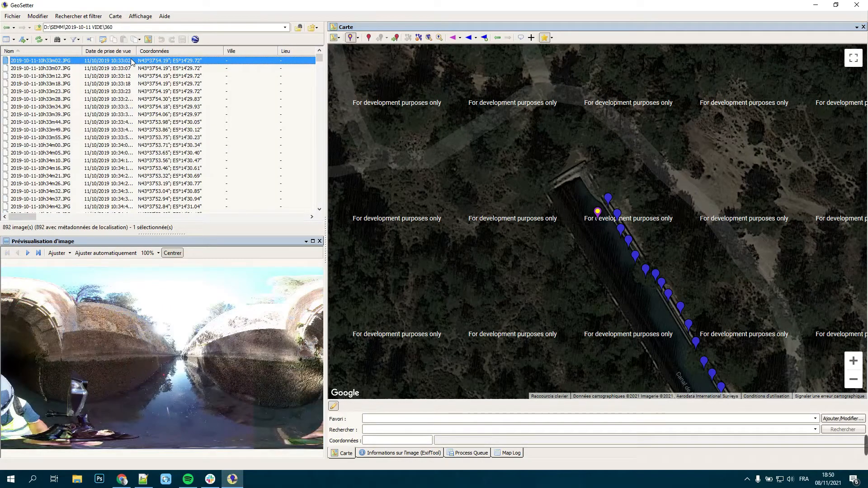
click(575, 176)
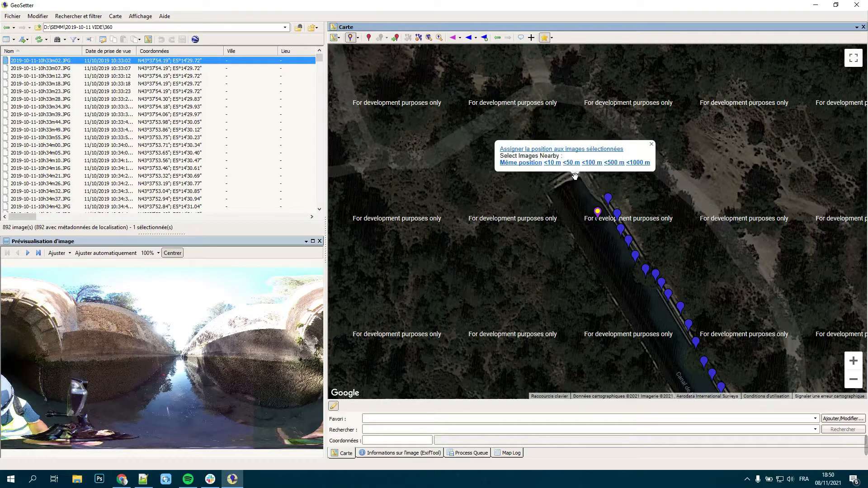
click(562, 149)
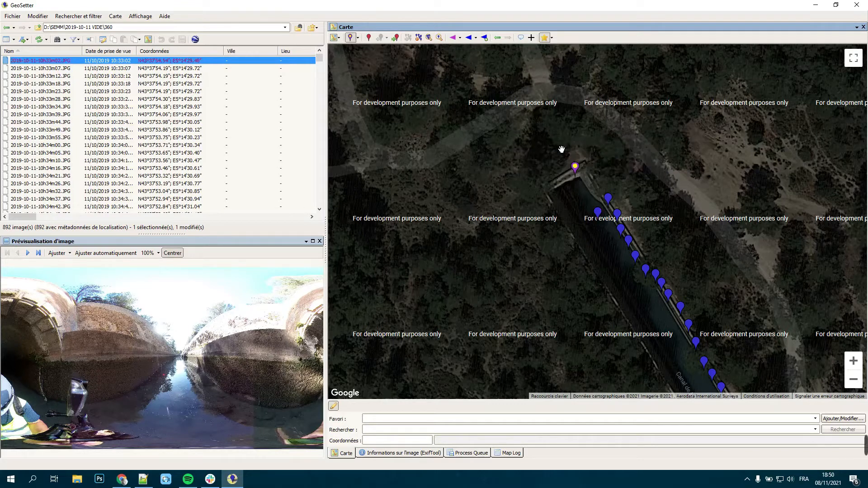
Step: Assign 10h33m07.JPG a map position of about N43°37'54.51"; E5°14'29.52" and 10h33m12.JPG about N43°37'54.49"; E5°14'29.61"
click(181, 69)
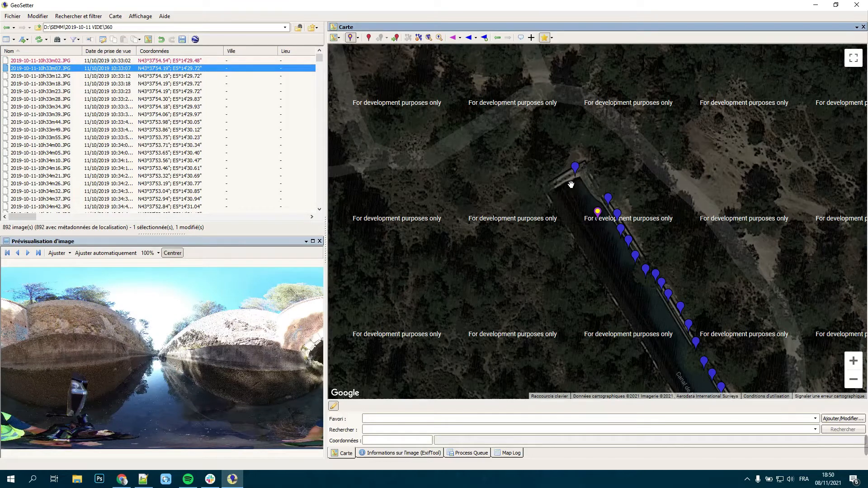
click(578, 180)
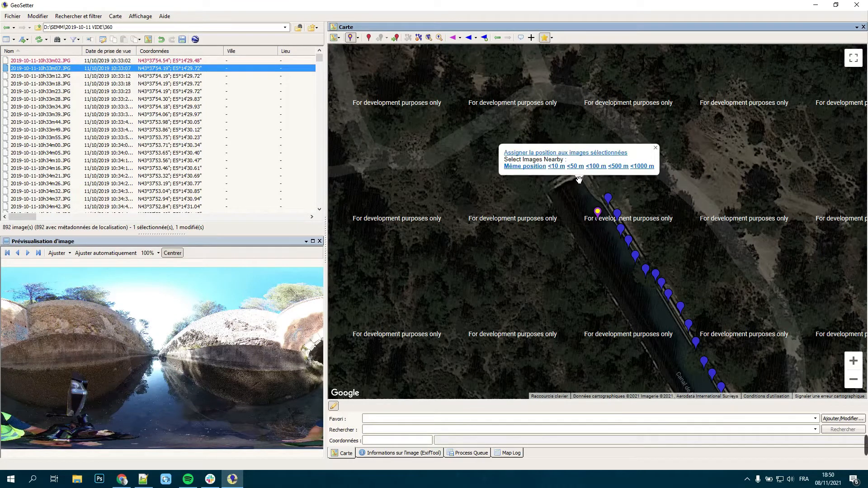
click(571, 154)
key(Down)
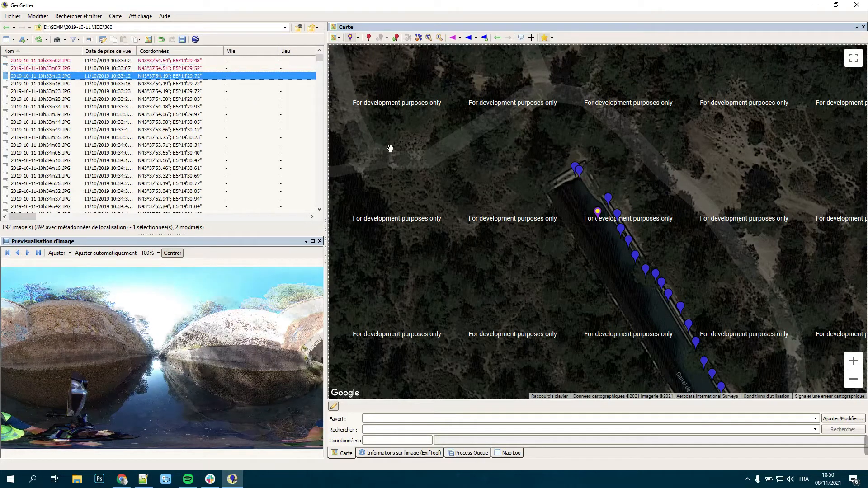
click(587, 183)
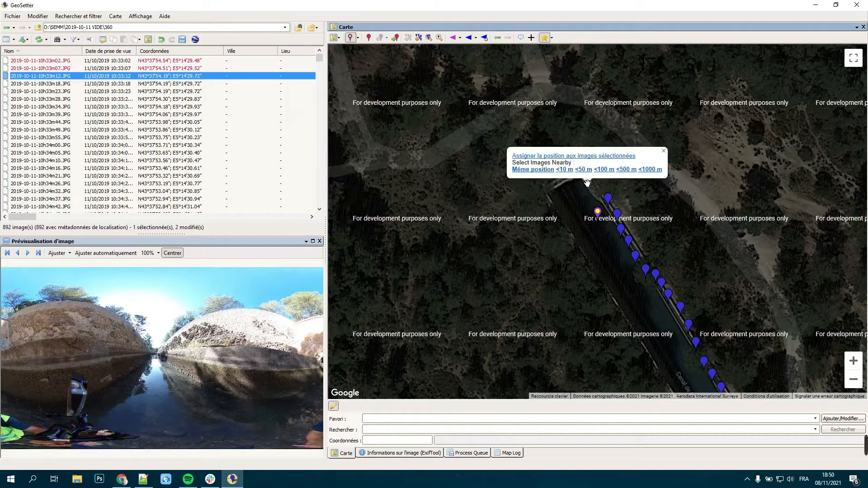
click(576, 156)
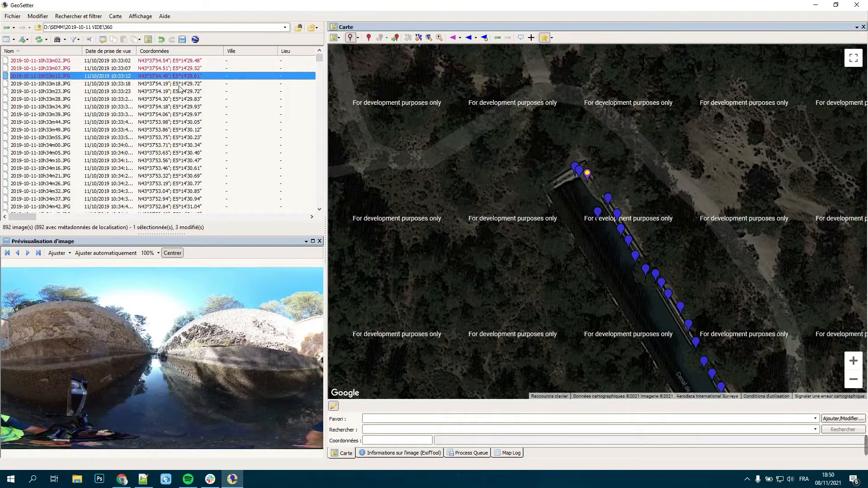
Step: Assign 10h33m18.JPG a map position of about N43°37'54.43"; E5°14'29.65" and 10h33m23.JPG about N43°37'54.40"; E5°14'29.70"
key(Down)
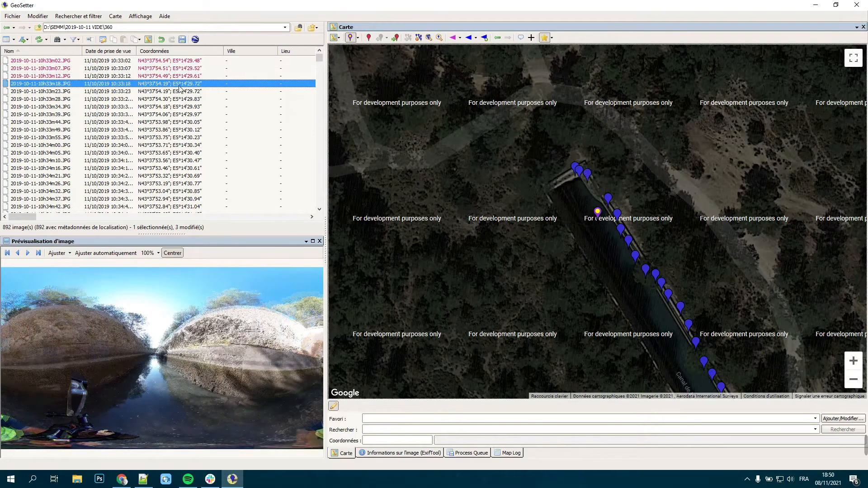
click(587, 187)
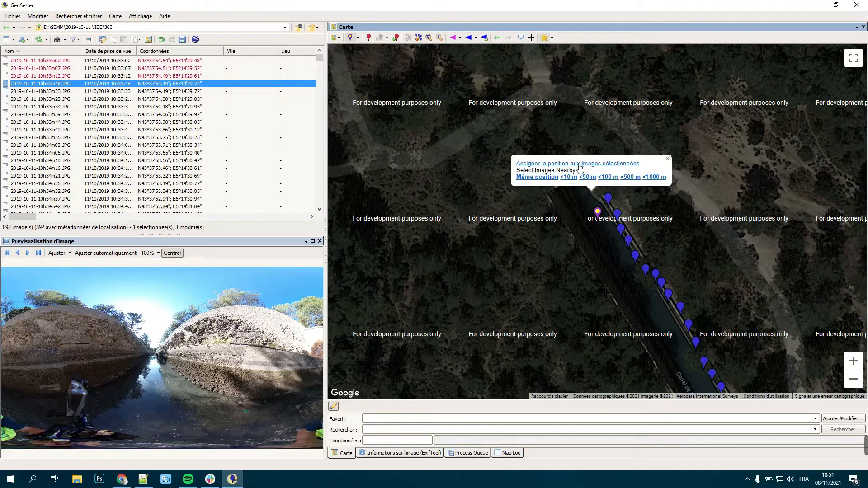
click(581, 164)
click(170, 92)
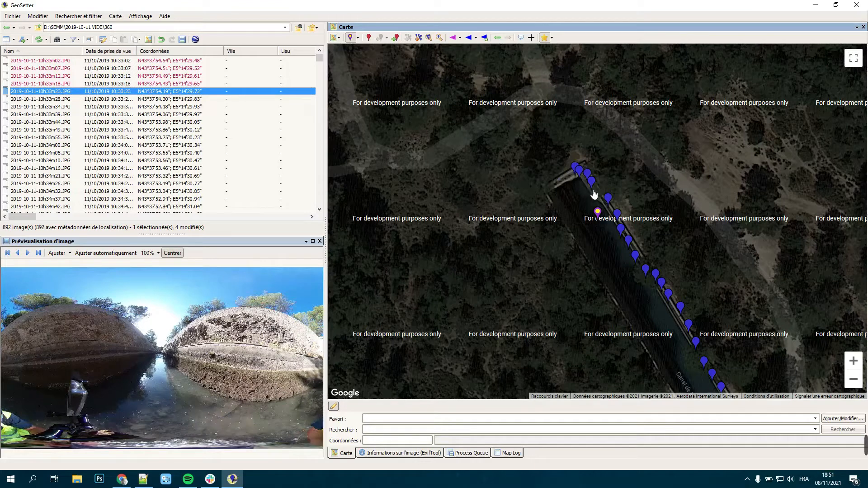
click(595, 194)
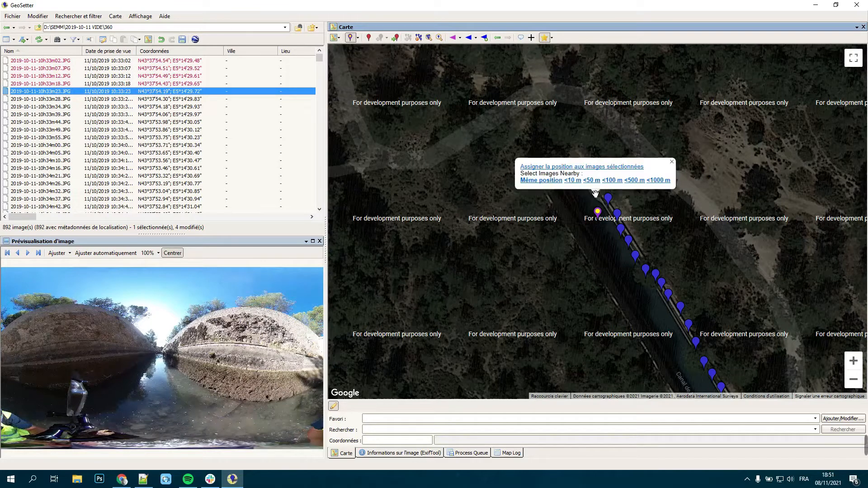
click(592, 167)
Step: Examine the images from 10h33m28.JPG onward one after another, comparing each preview with its marker along the canal
click(165, 99)
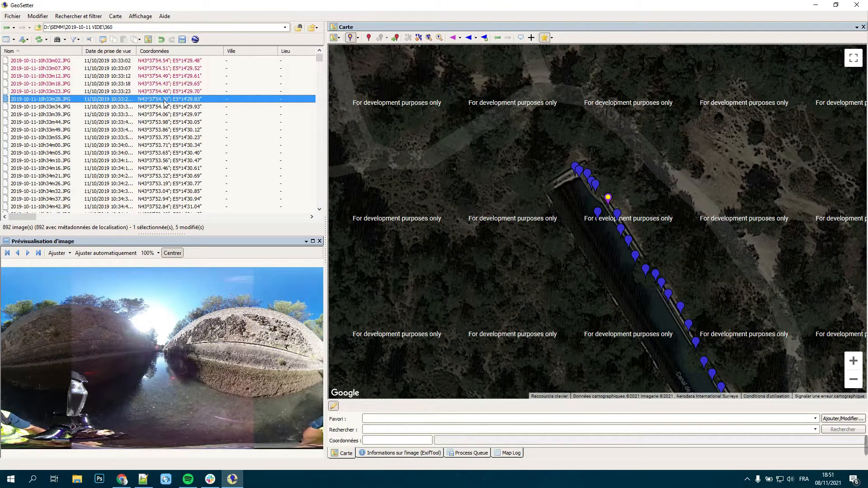
key(Down)
key(Down)
key(Down)
key(Down)
key(Down)
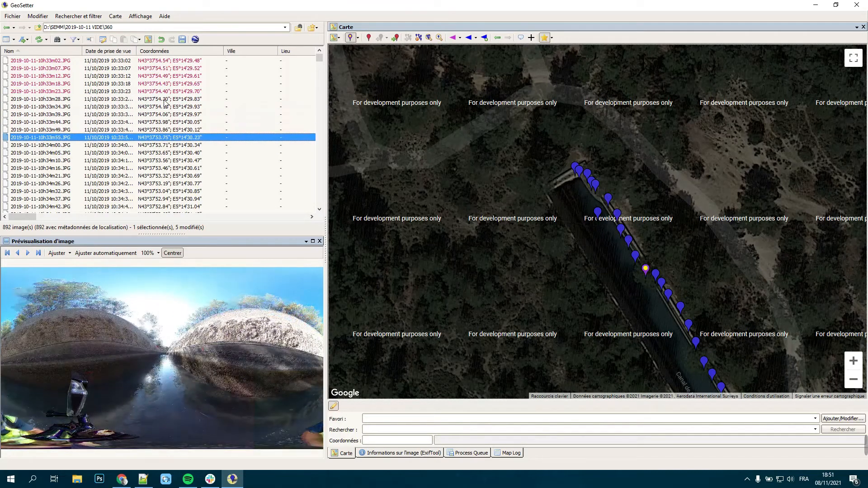
key(Down)
key(Down)
key(Down)
key(Down)
key(Down)
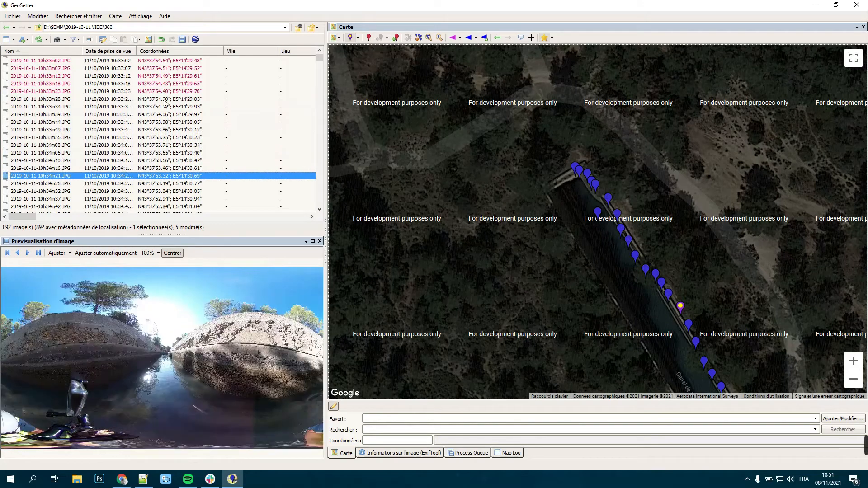
key(Down)
key(Down)
drag(552, 315, 472, 102)
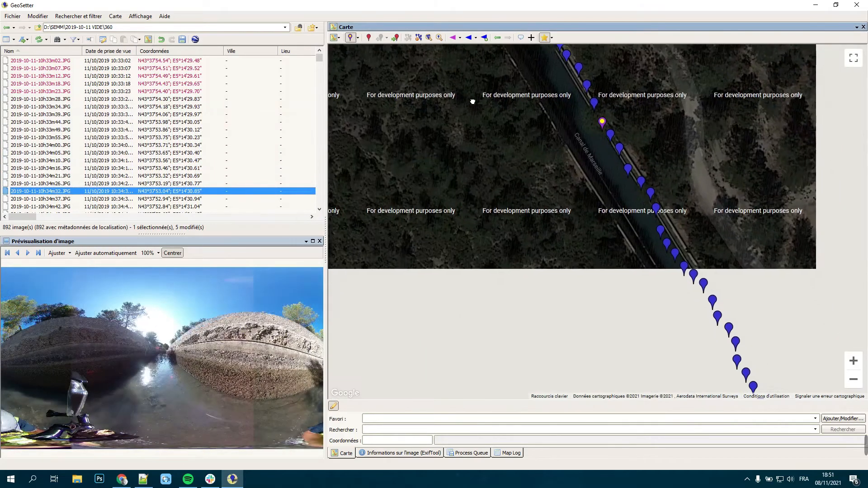
click(859, 385)
click(182, 199)
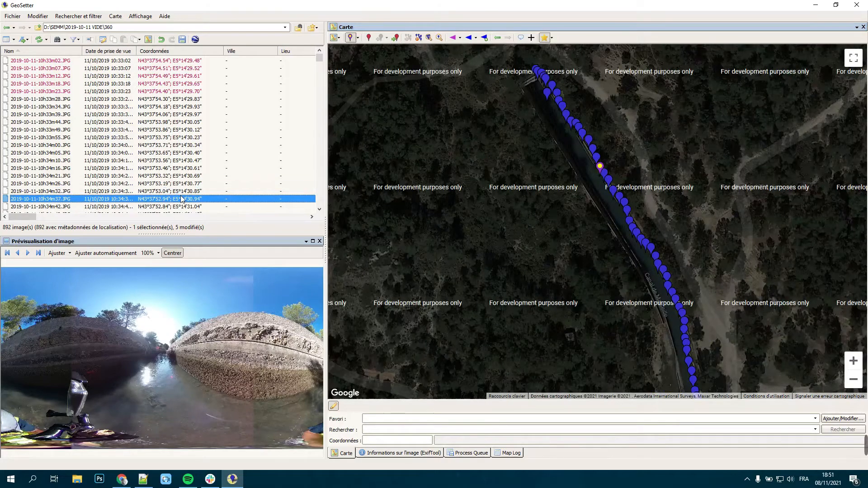
key(Down)
key(Down)
key(Down)
key(Down)
key(Down)
key(Down)
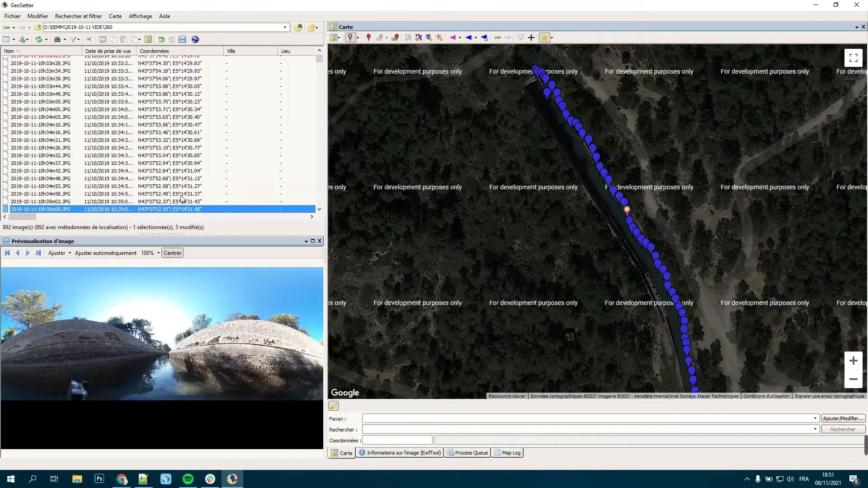
Step: Examine the images from 10h35m09.JPG to 10h48m38.JPG one by one, comparing each preview with its marker down the canal
key(Down)
key(Down)
key(Down)
key(Down)
key(Down)
key(Down)
key(Down)
key(Down)
key(Down)
key(Down)
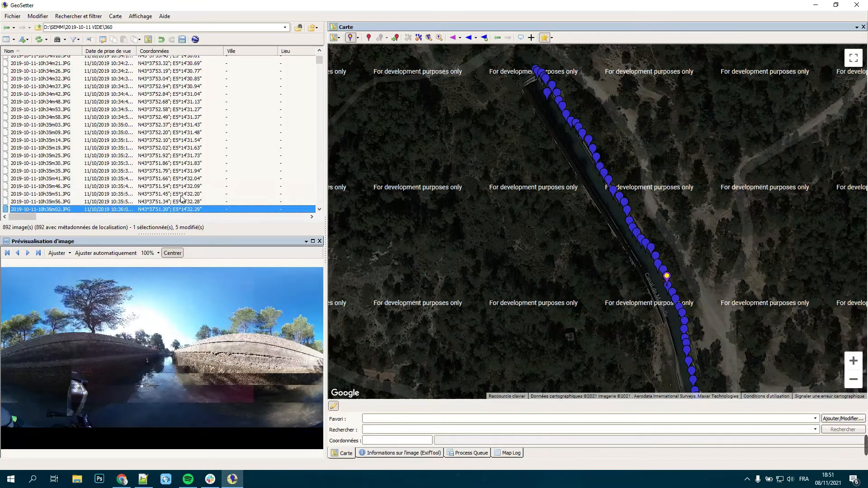
key(Down)
key(Down)
key(Down)
key(Down)
key(Down)
key(Down)
key(Down)
key(Down)
key(Down)
key(Down)
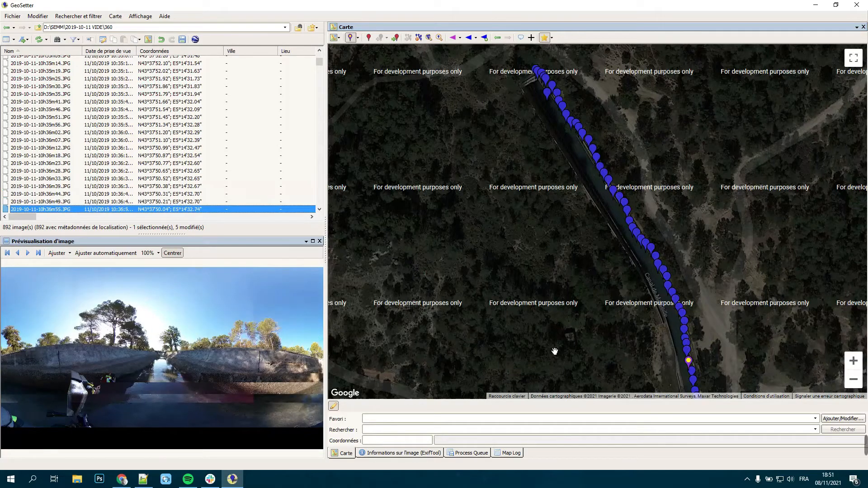
mouse_move(606, 378)
mouse_down()
mouse_move(583, 248)
mouse_move(577, 124)
mouse_up()
drag(765, 332, 730, 217)
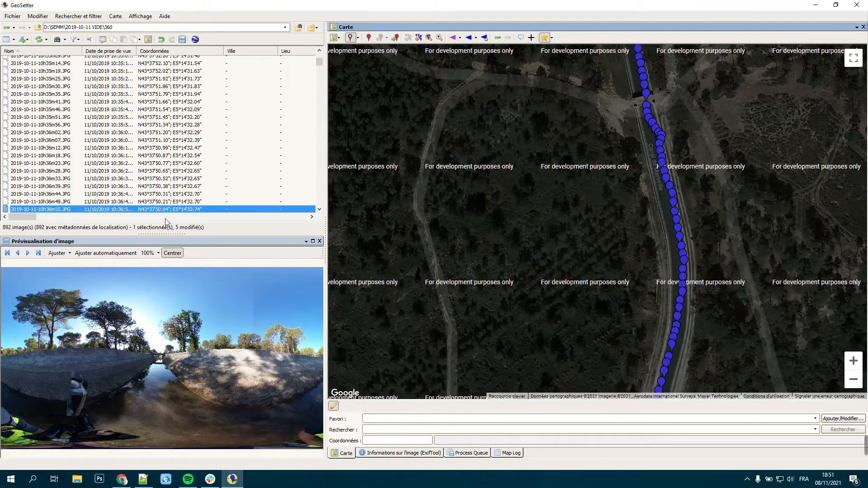
key(Down)
key(Down)
key(Down)
key(Down)
key(Down)
key(Down)
key(Down)
key(Down)
key(Down)
key(Down)
key(Down)
key(Down)
key(Down)
key(Down)
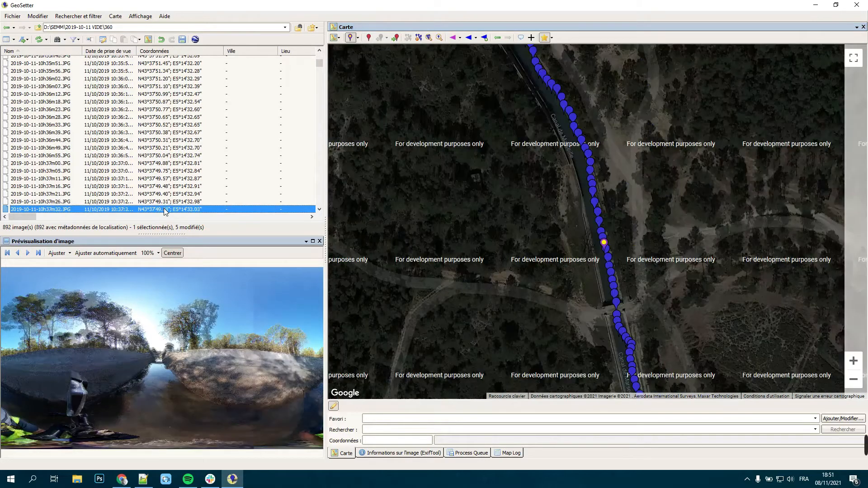
key(Down)
key(Down)
key(Down)
key(Down)
key(Down)
key(Down)
key(Down)
key(Down)
key(Down)
key(Down)
key(Down)
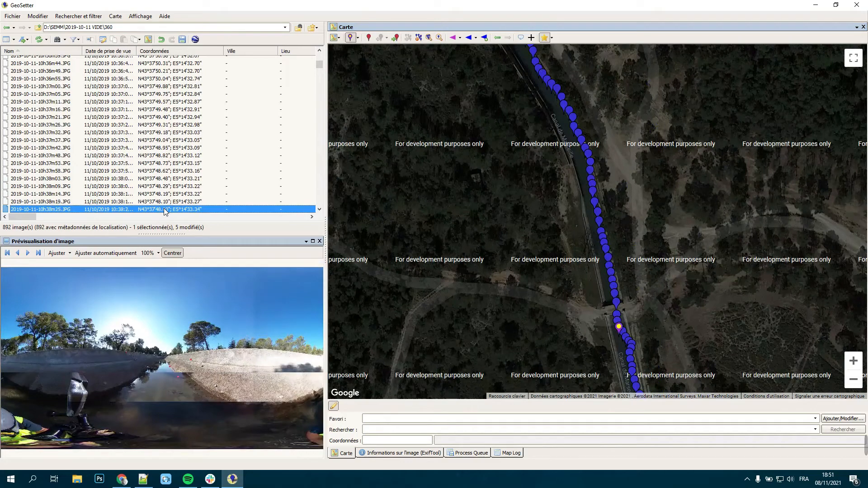
key(Down)
key(Down)
key(Down)
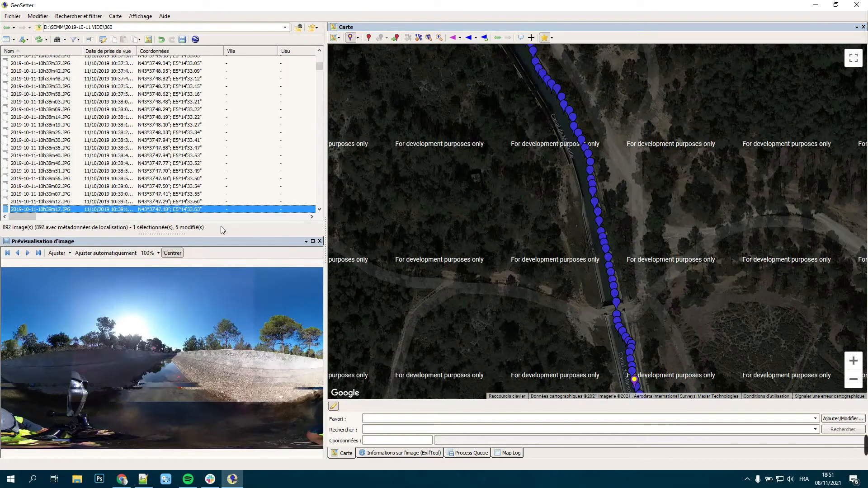
key(Down)
key(Down)
key(Down)
key(Down)
key(Down)
key(Down)
key(Down)
key(Down)
key(Down)
key(Down)
key(Down)
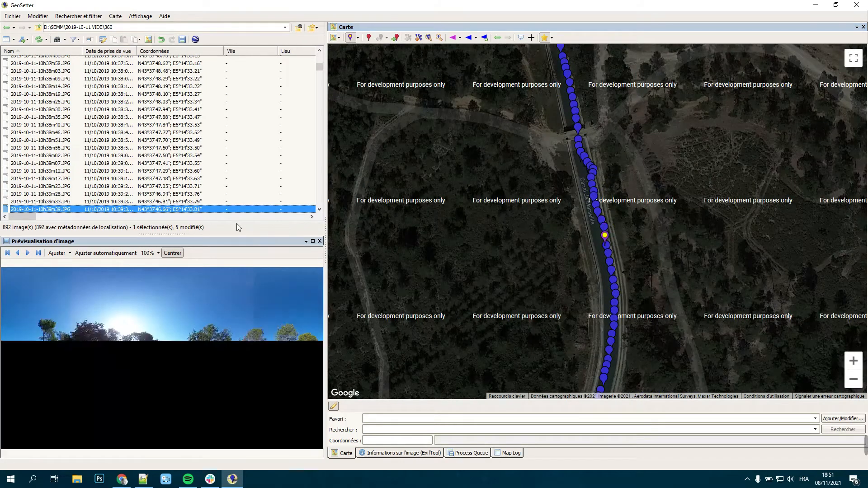
key(Down)
key(Down)
key(Down)
key(Down)
key(Down)
key(Down)
key(Down)
key(Down)
key(Down)
key(Down)
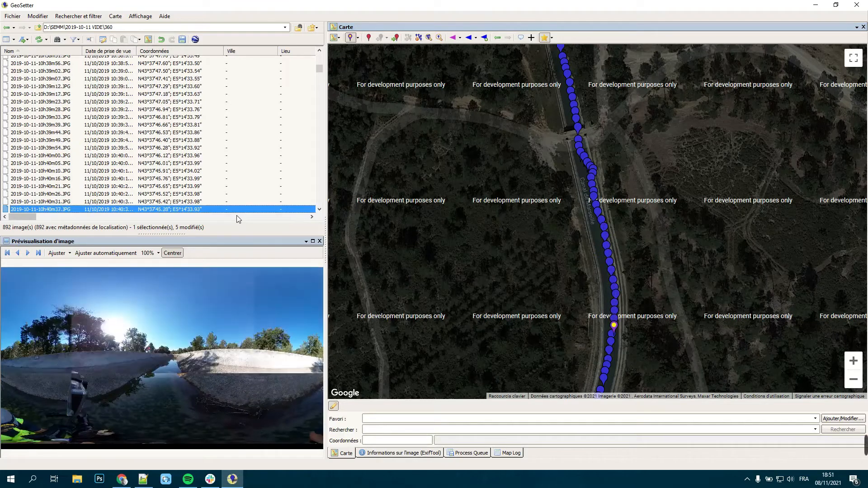
key(Down)
key(Down)
key(Down)
key(Down)
key(Down)
key(Down)
key(Down)
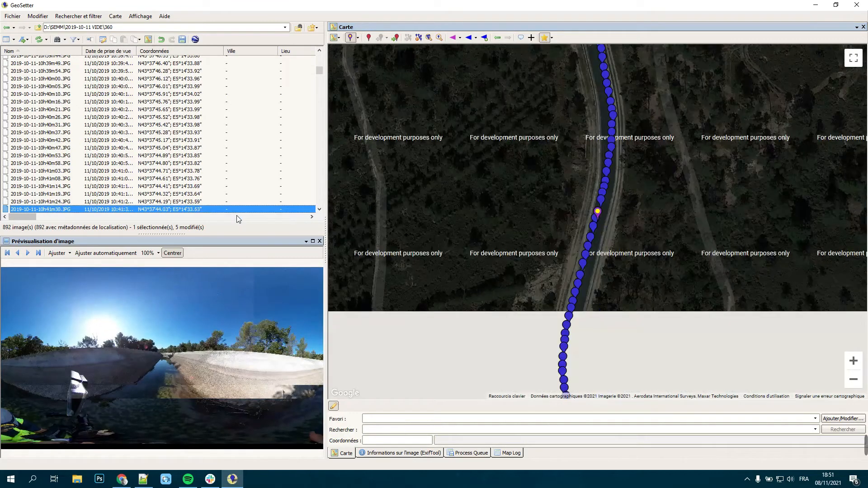
key(Down)
key(Down)
key(Down)
key(Down)
key(Down)
key(Down)
key(Down)
key(Down)
key(Down)
key(Down)
key(Down)
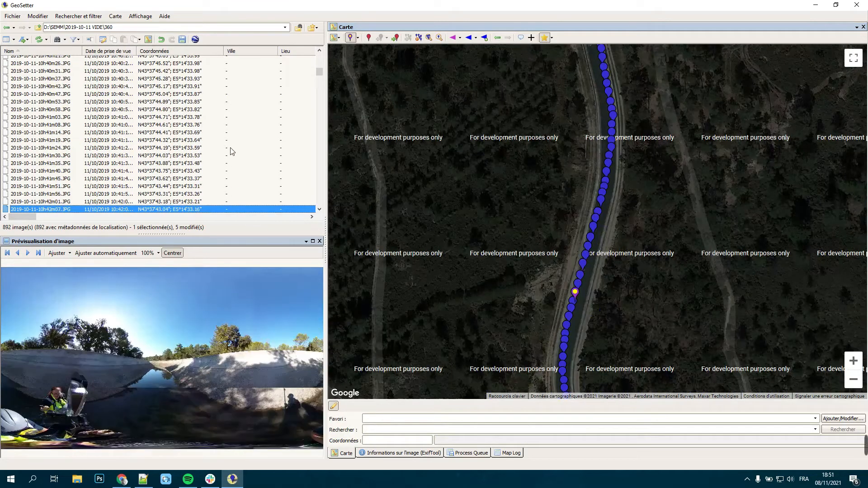
key(Down)
key(Down)
key(Down)
key(Down)
key(Down)
key(Down)
key(Down)
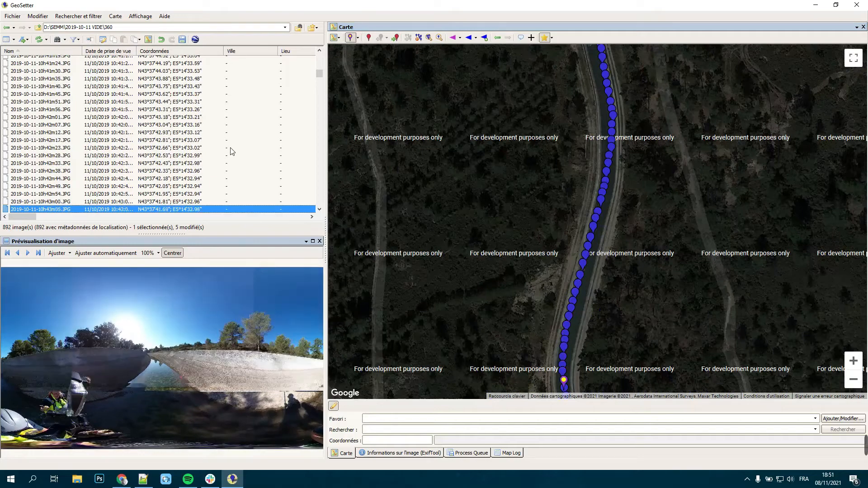
key(Down)
key(Down)
key(Down)
key(Down)
key(Down)
key(Down)
key(Down)
key(Down)
key(Down)
key(Down)
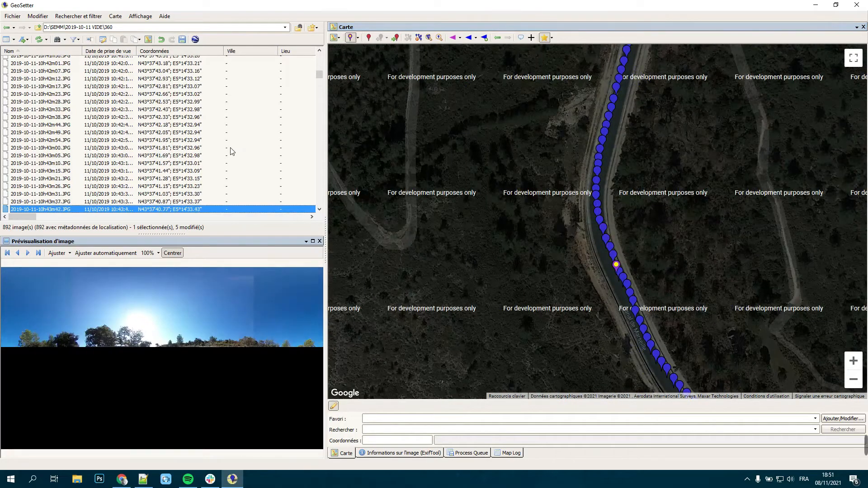
key(Down)
key(Down)
key(Down)
key(Down)
key(Down)
key(Down)
key(Down)
key(Down)
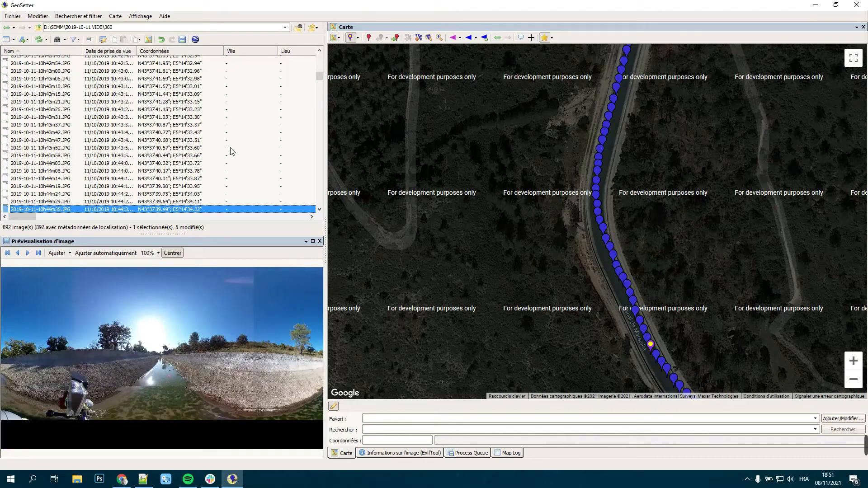
key(Down)
key(Down)
key(Down)
key(Down)
key(Down)
key(Down)
key(Down)
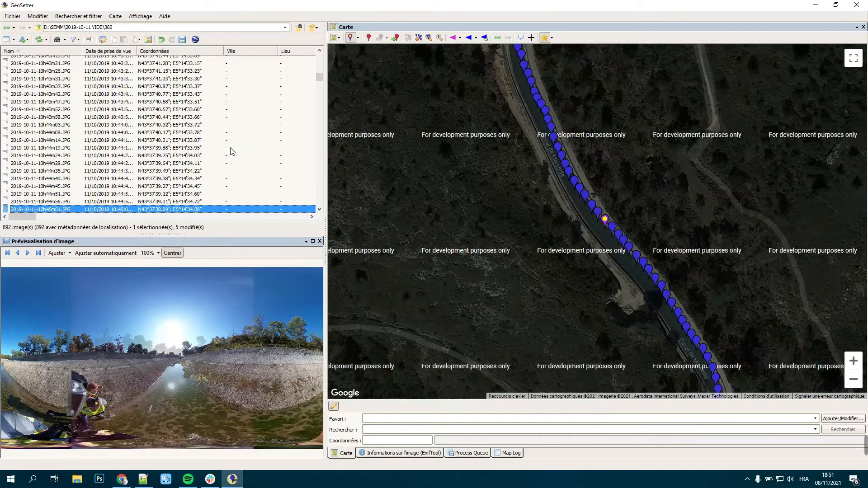
key(Down)
key(Down)
key(Down)
key(Down)
key(Down)
key(Down)
key(Down)
key(Down)
key(Down)
key(Down)
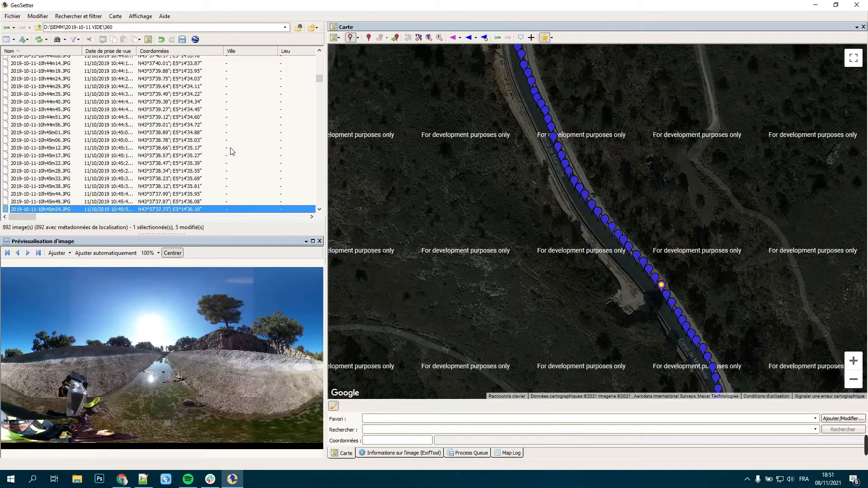
key(Down)
key(Down)
key(Down)
key(Down)
key(Down)
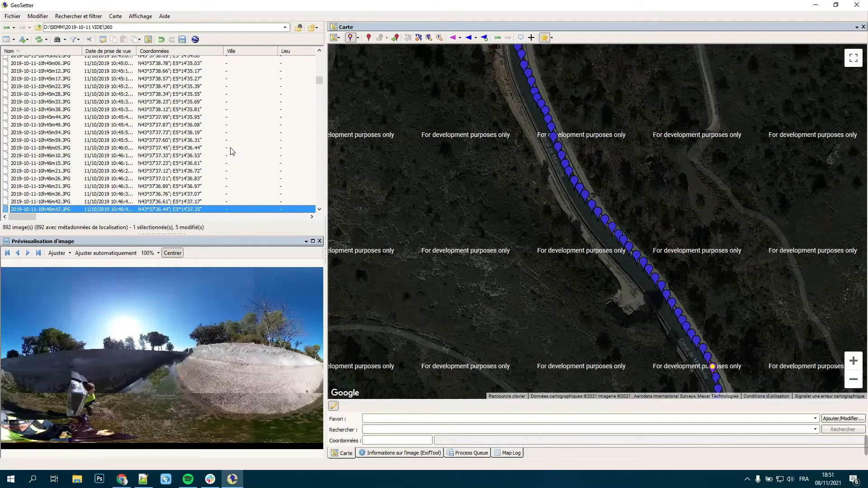
key(Down)
key(Down)
key(Down)
key(Down)
key(Down)
key(Down)
key(Down)
key(Down)
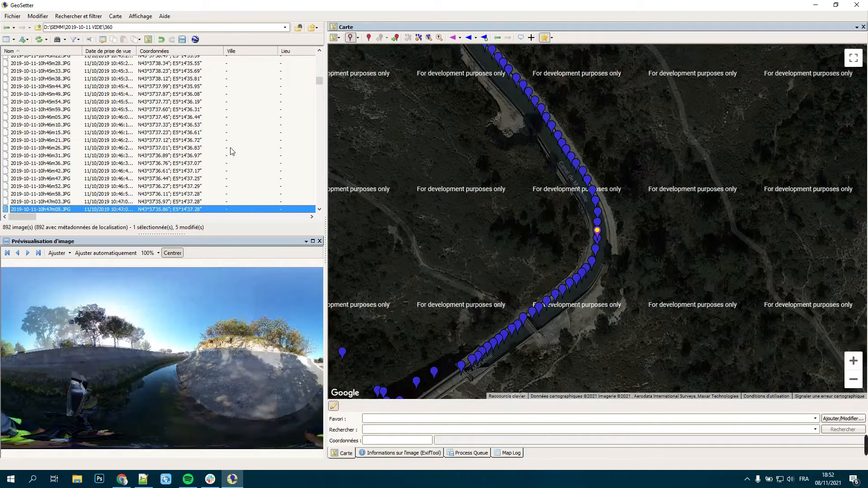
key(Down)
key(Down)
key(Down)
key(Down)
key(Down)
key(Down)
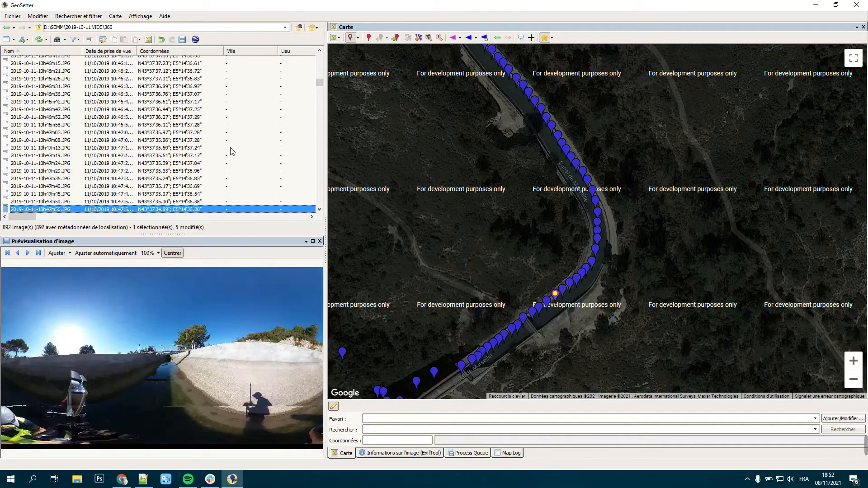
key(Down)
key(Down)
key(Down)
key(Down)
key(Down)
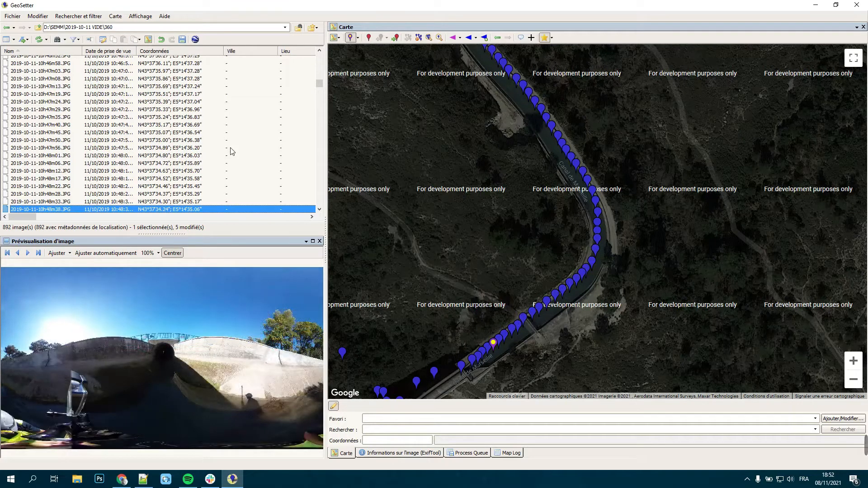
Step: Examine the stray markers beside the aqueduct and compare images 10h48m43.JPG to 10h49m05.JPG with their positions near its entrance
drag(467, 258, 648, 120)
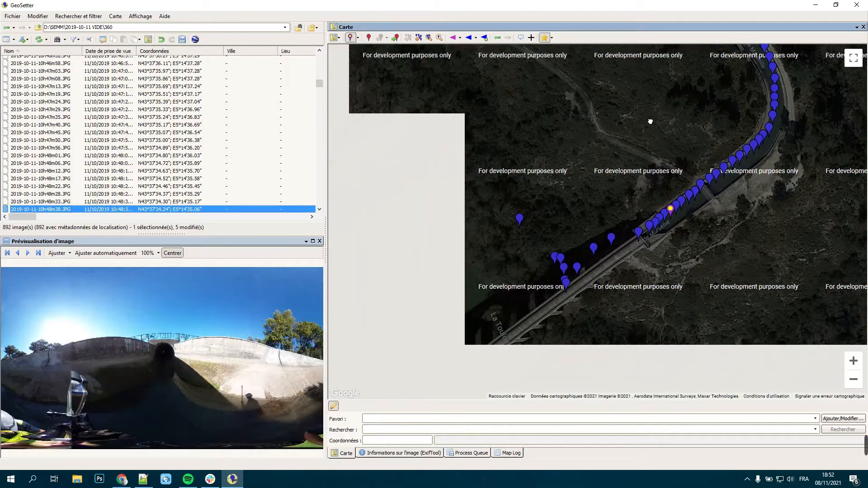
drag(457, 293, 462, 273)
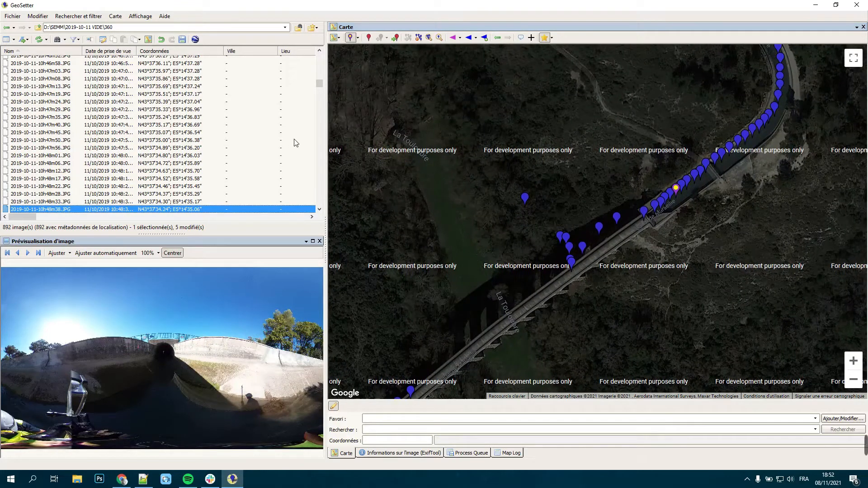
key(Down)
key(Down)
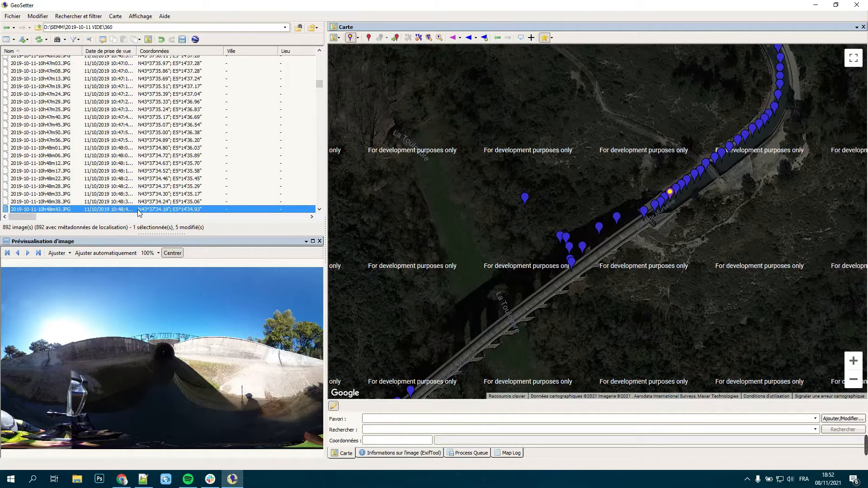
key(Down)
key(Down)
key(Down)
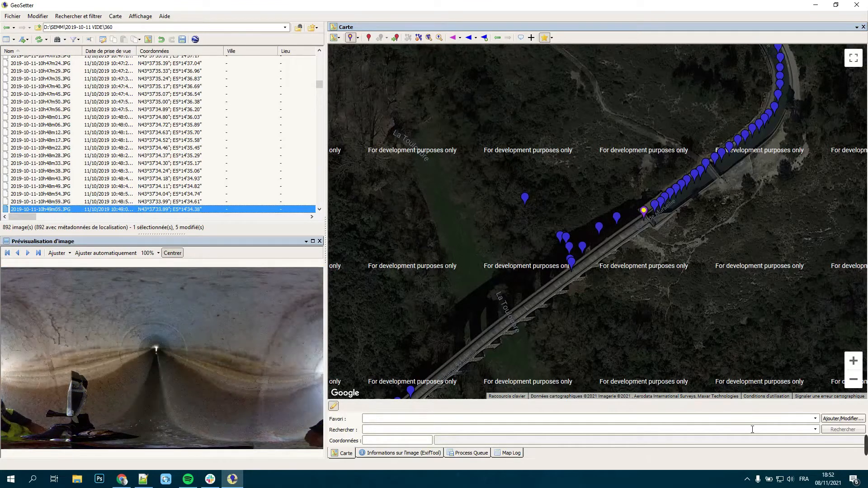
Step: Move image 10h49m10.JPG onto the aqueduct at about N43°37'33.86"; E5°14'34.27" and 10h49m15.JPG to about N43°37'33.80"; E5°14'34.20"
click(853, 361)
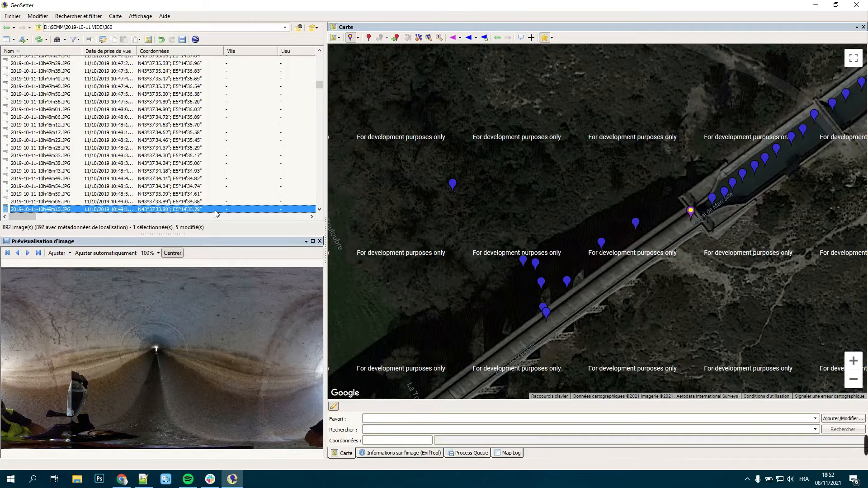
key(Down)
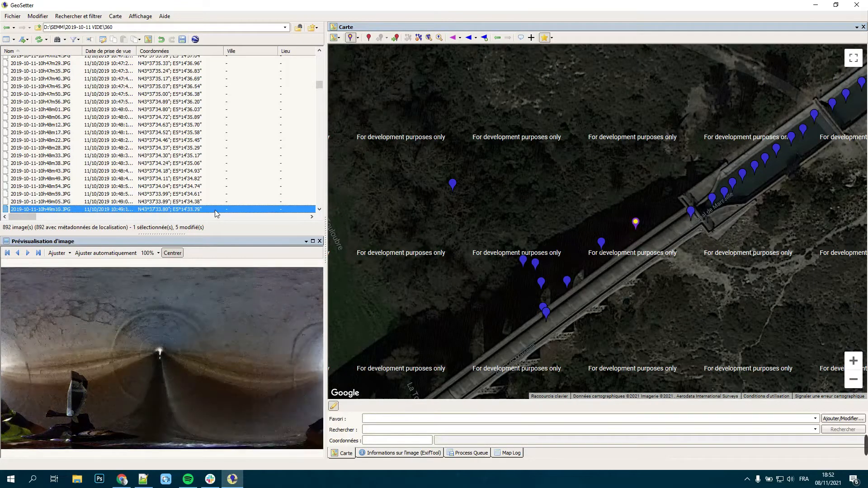
click(680, 222)
click(669, 197)
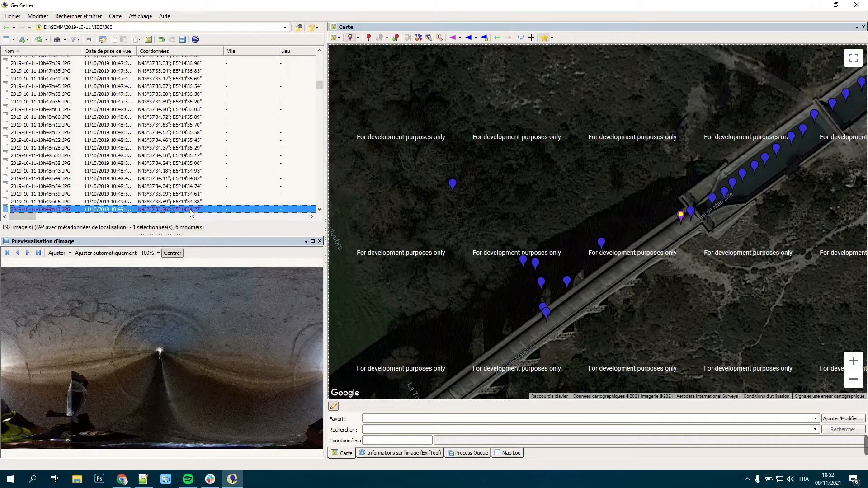
key(Down)
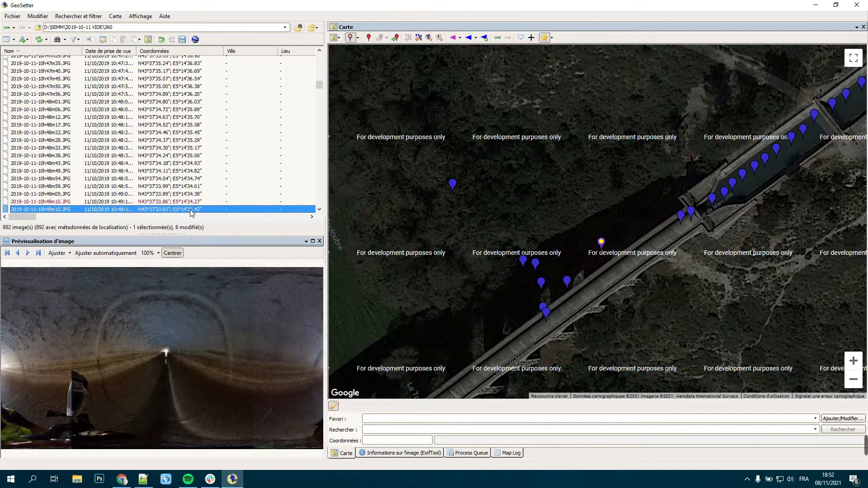
drag(602, 250, 673, 228)
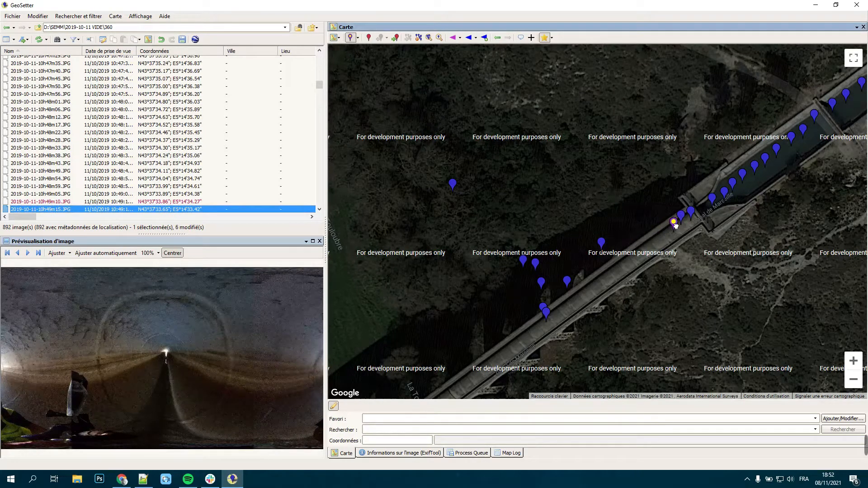
click(425, 233)
Step: Move image 10h49m20.JPG onto the aqueduct at about N43°37'33.75"; E5°14'34.09" and 10h49m26.JPG to about N43°37'33.71"; E5°14'33.99"
key(Down)
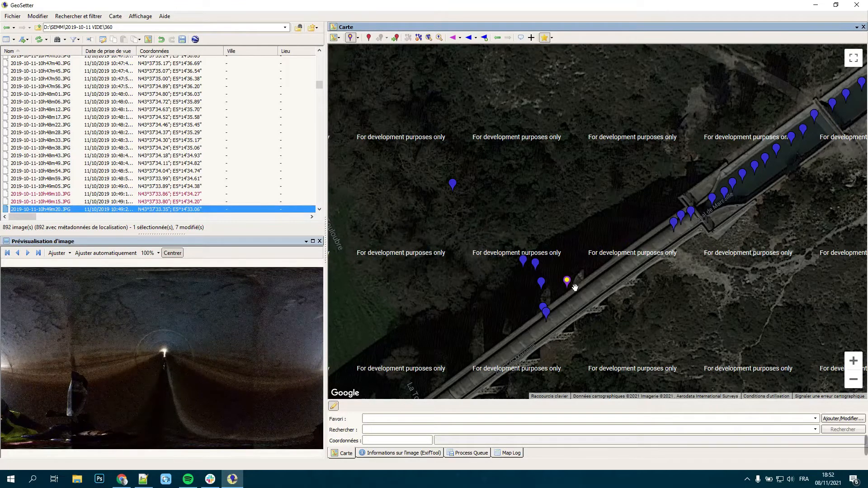
drag(568, 284, 666, 229)
click(434, 248)
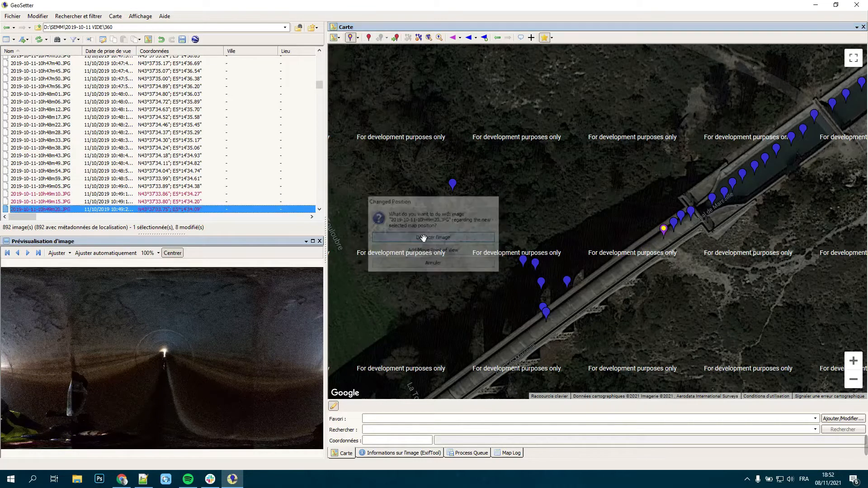
key(Down)
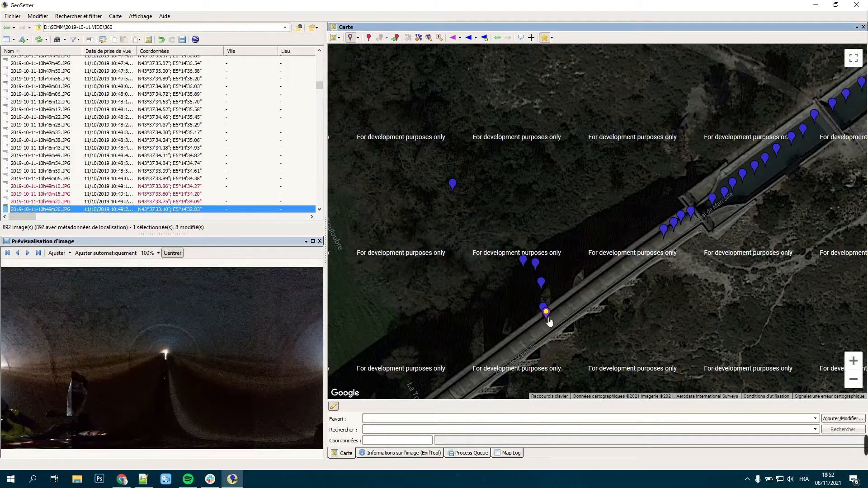
drag(554, 309, 654, 237)
click(457, 235)
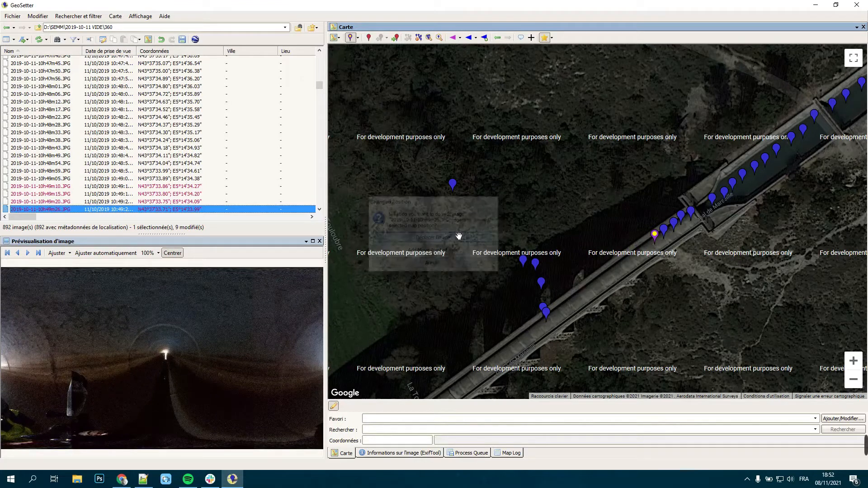
Step: Move image 10h49m31.JPG onto the aqueduct at about N43°37'33.65"; E5°14'33.88" and 10h49m36.JPG to about N43°37'33.60"; E5°14'33.81"
key(Down)
drag(543, 309, 646, 246)
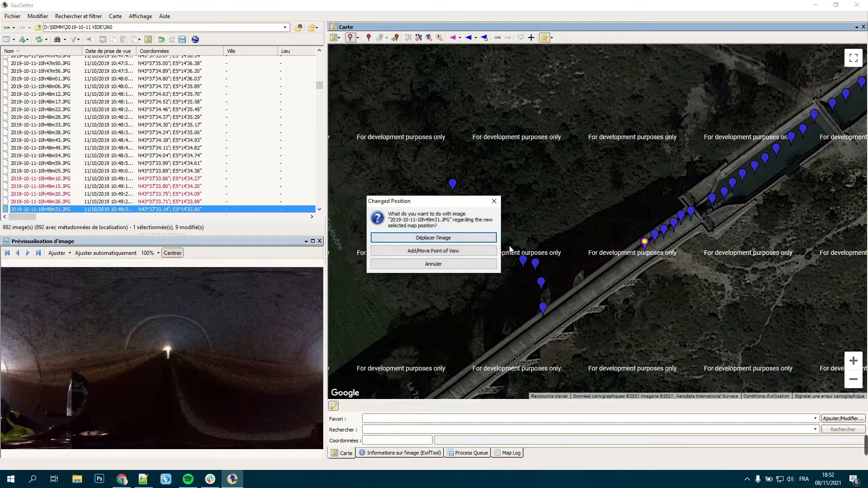
click(454, 236)
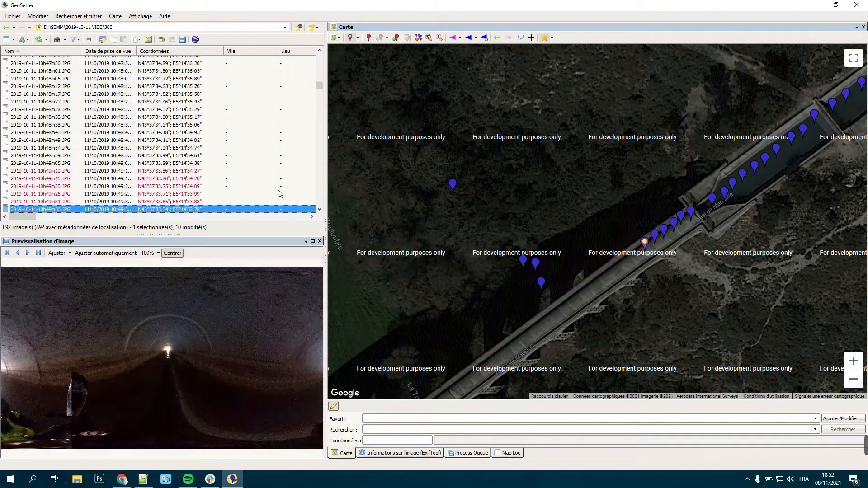
key(Down)
drag(540, 285, 637, 253)
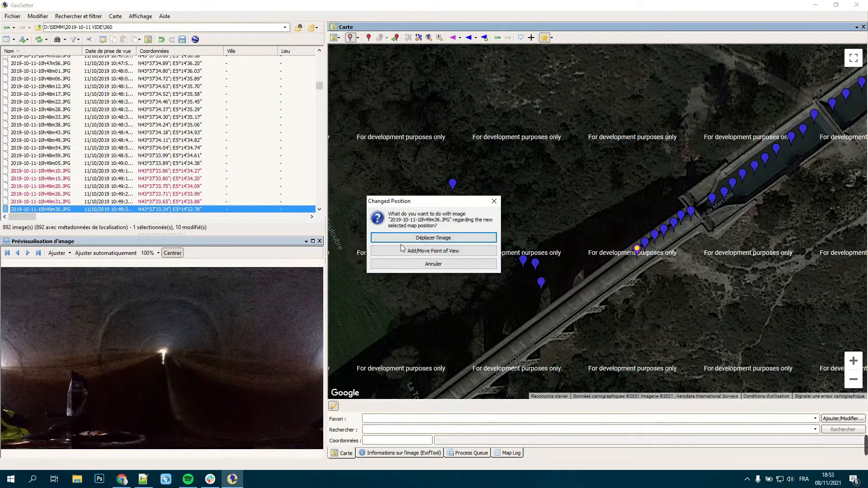
click(432, 237)
Step: Move image 10h49m42.JPG onto the aqueduct at about N43°37'33.54"; E5°14'33.70" and 10h49m47.JPG to about N43°37'33.49"; E5°14'33.61"
key(Down)
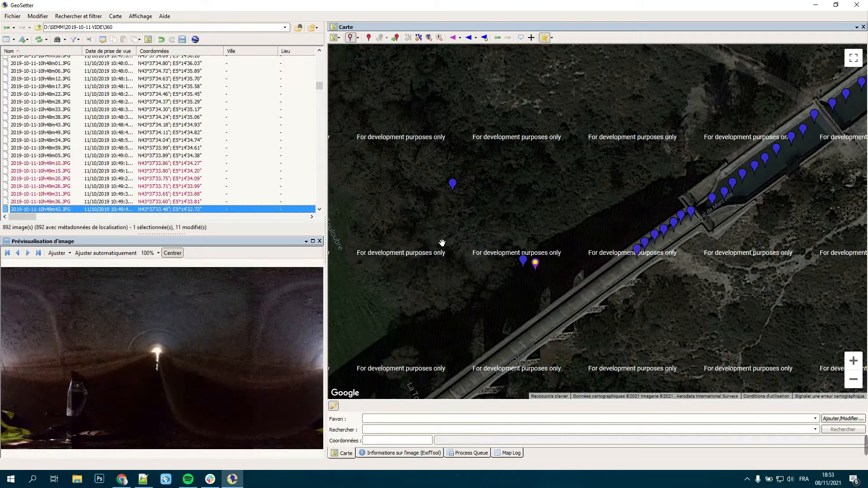
drag(535, 267, 634, 259)
click(476, 240)
key(Down)
drag(525, 267, 621, 268)
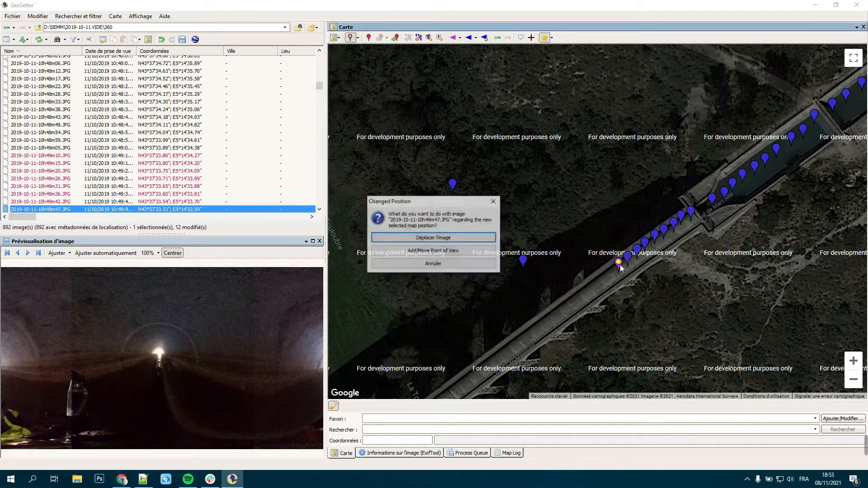
click(432, 238)
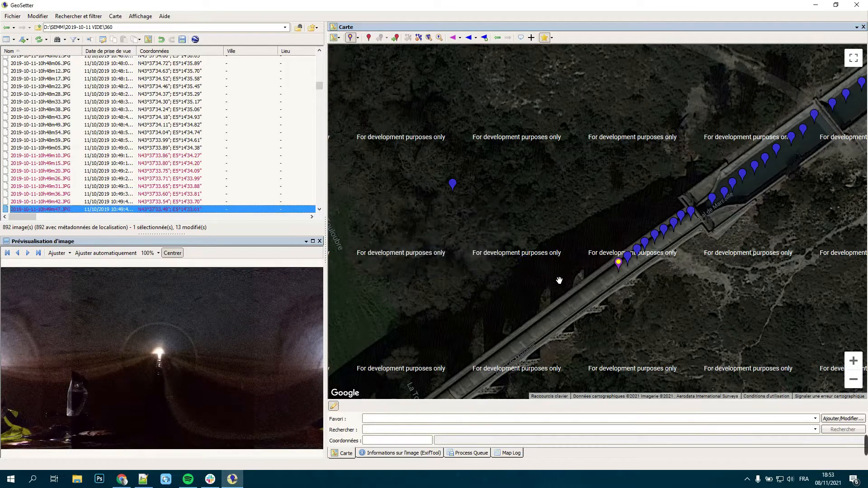
Step: Compare the map positions of images 10h49m52.JPG and 10h49m58.JPG with the corrected marker of 10h49m47.JPG on the aqueduct
drag(532, 309, 614, 208)
key(Down)
key(Down)
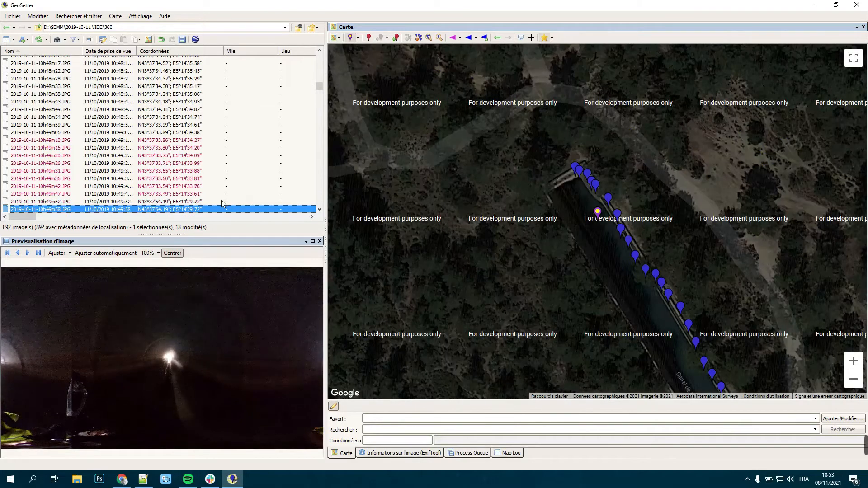
key(Up)
key(Up)
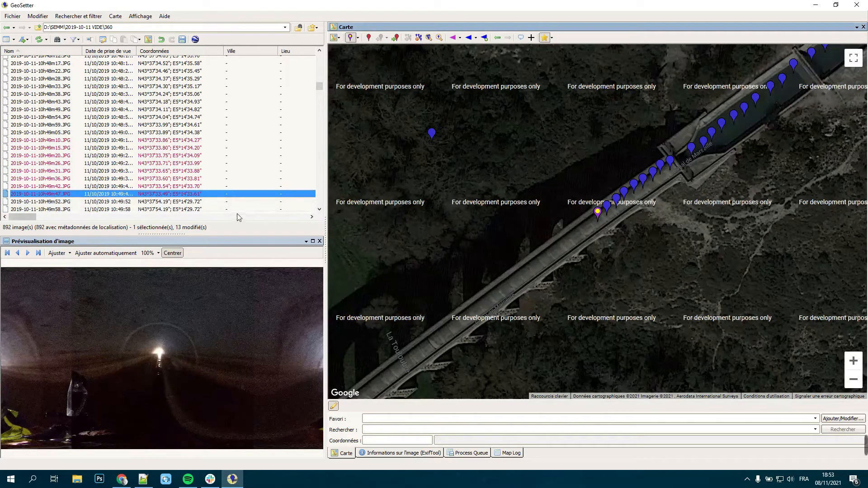
click(590, 222)
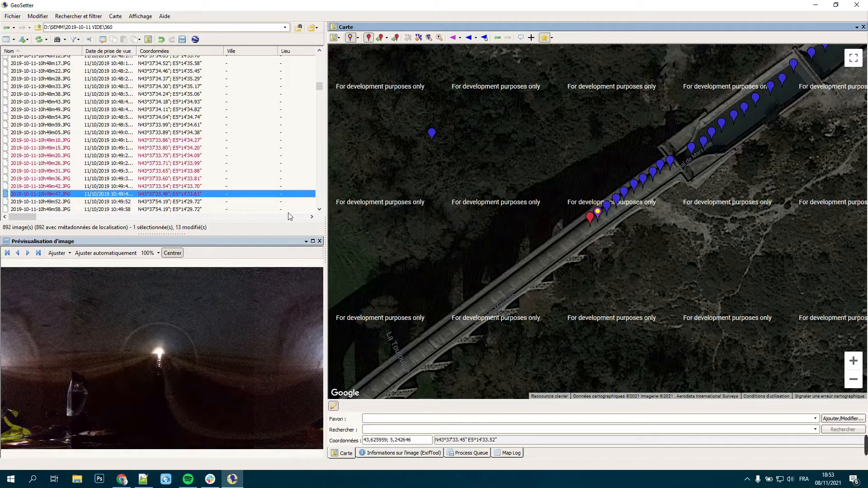
click(190, 202)
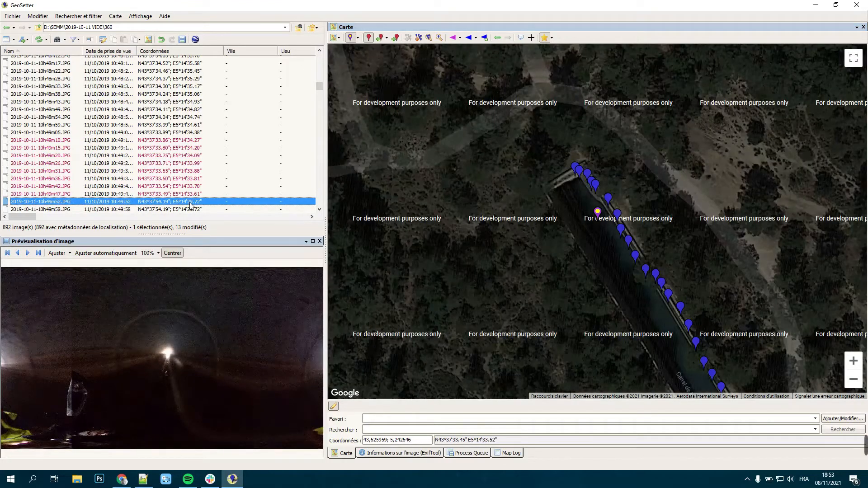
right_click(190, 205)
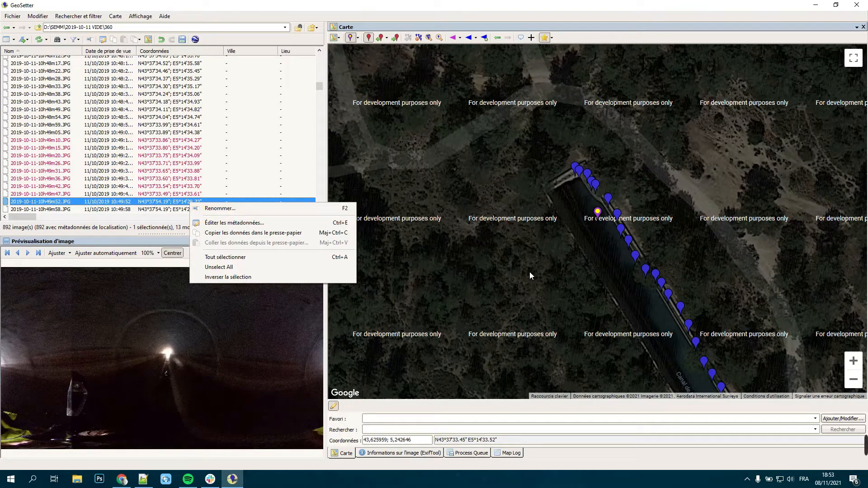
click(432, 248)
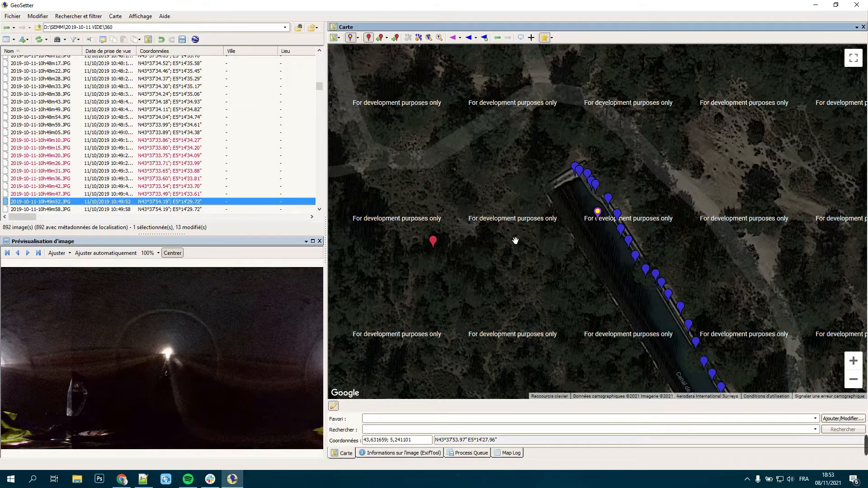
scroll(457, 281, down, 1)
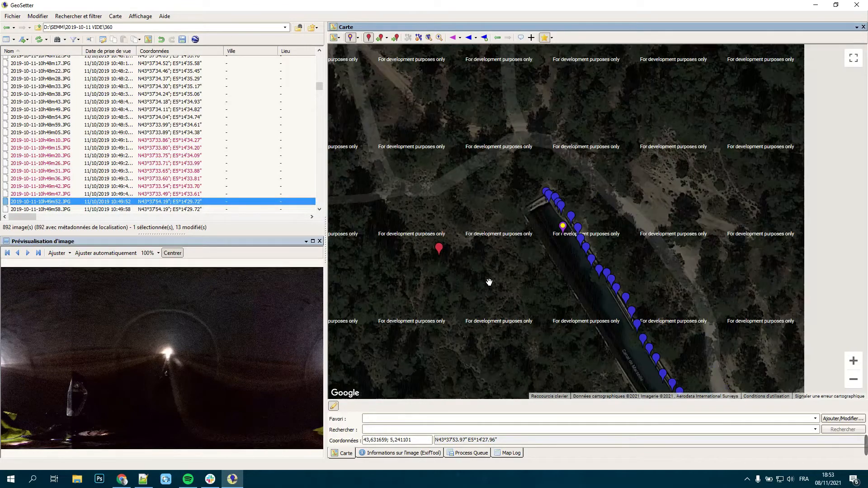
drag(658, 244, 680, 146)
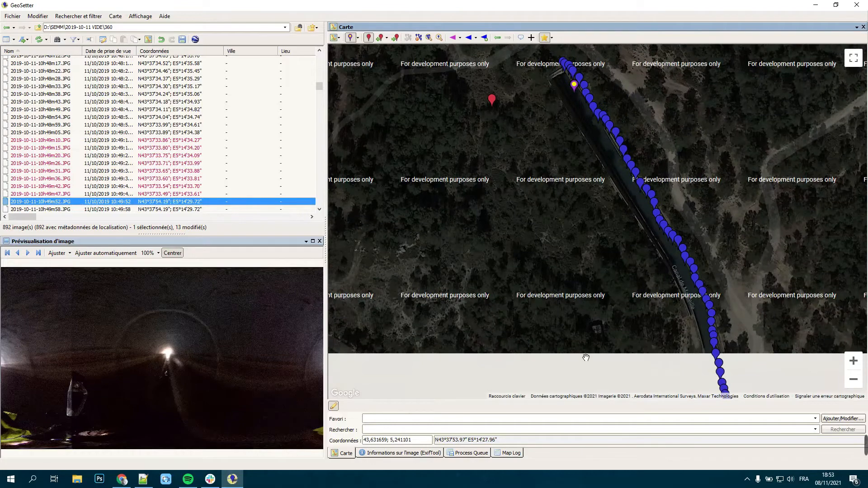
Step: Examine the previews and coordinates of images 10h49m47.JPG to 10h51m01.JPG one by one to find the misplaced ones
click(172, 195)
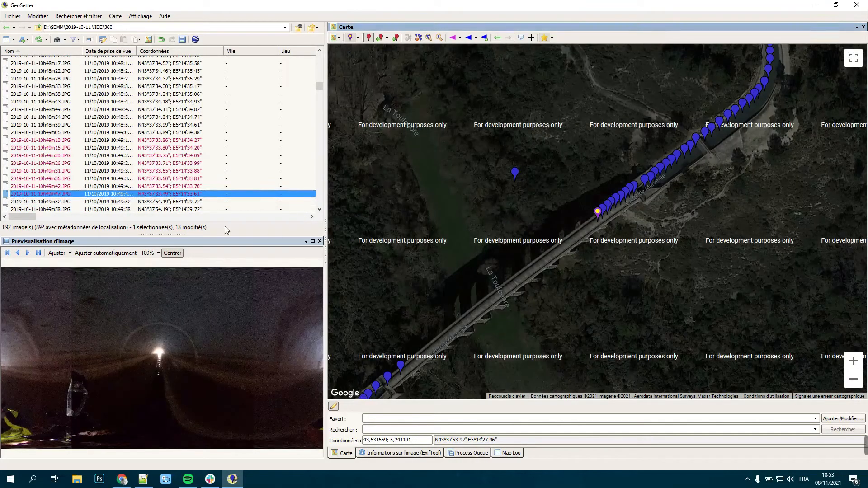
click(188, 202)
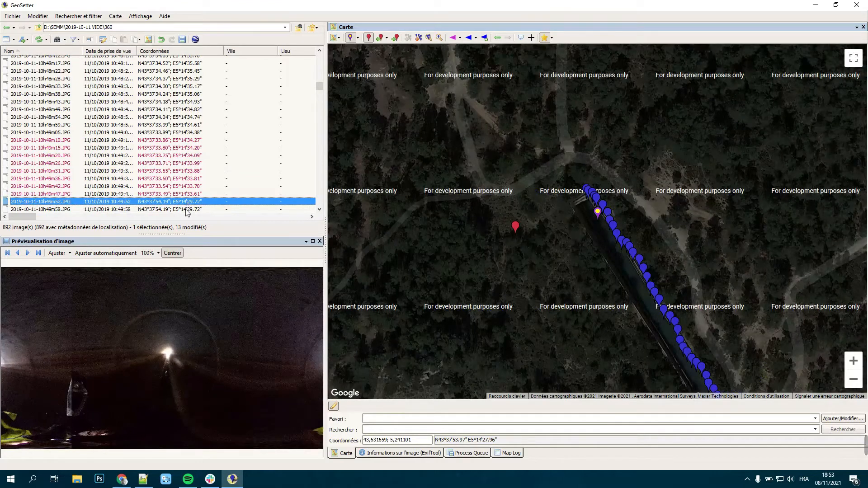
click(186, 210)
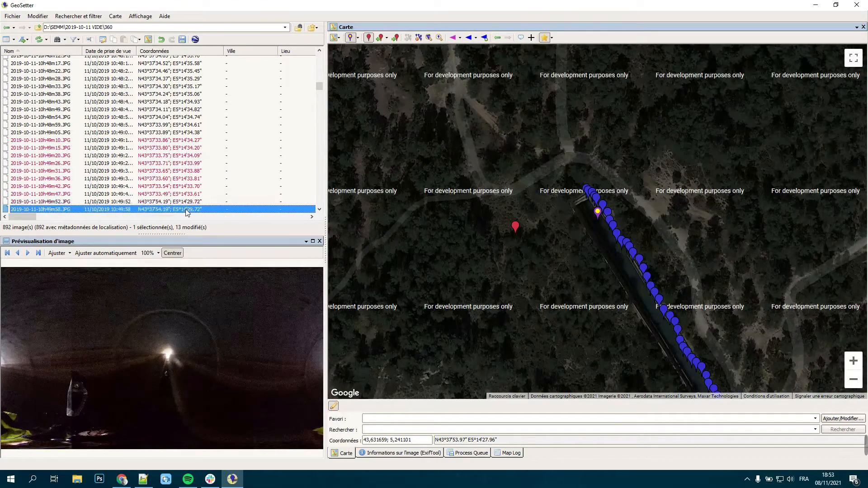
key(Down)
key(Down)
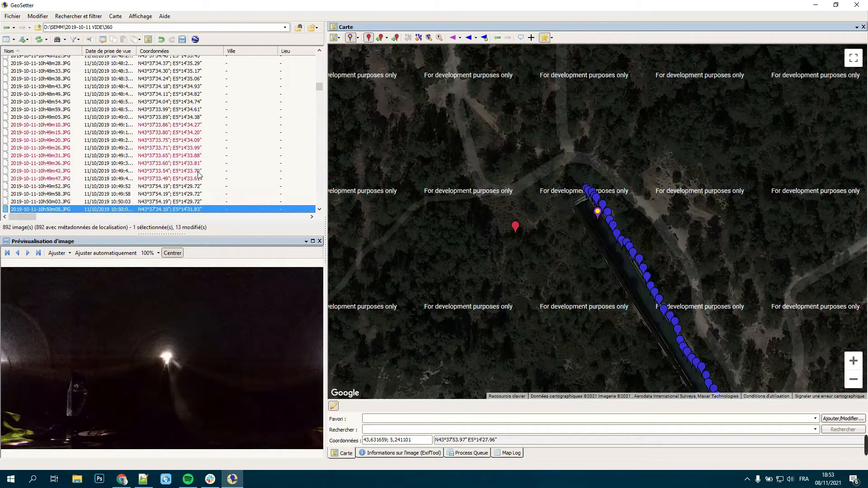
key(Down)
key(Down)
key(Down)
key(Down)
key(Down)
key(Down)
key(Down)
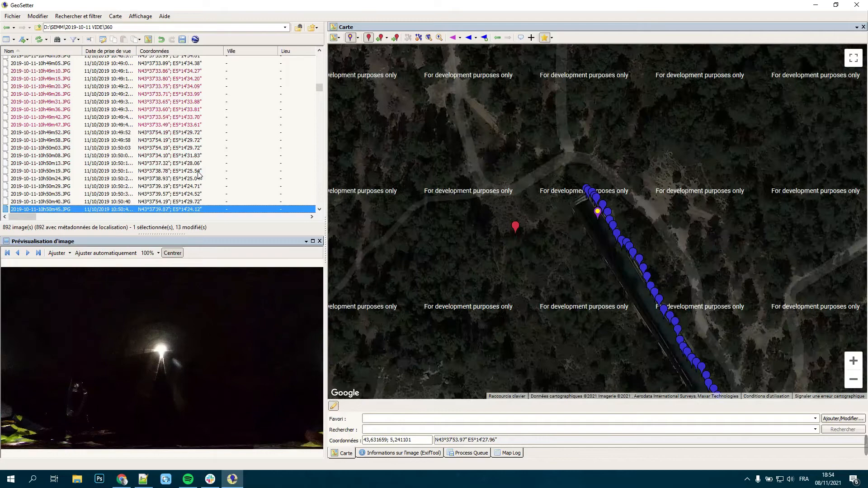
key(Down)
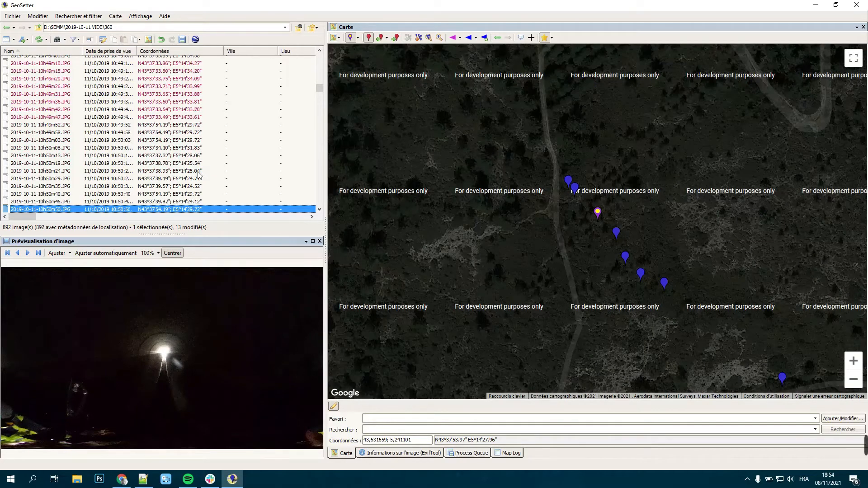
key(Down)
key(Down)
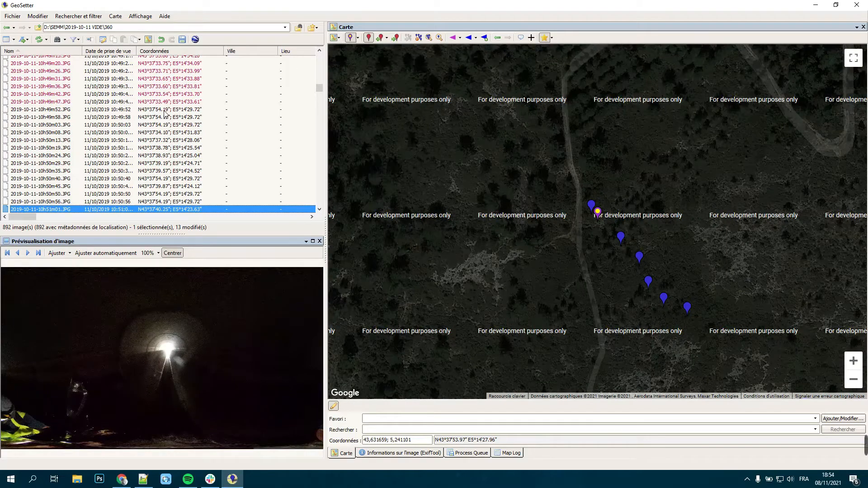
Step: Select images 10h49m52.JPG to 10h51m01.JPG and assign them all one position beside the aqueduct at about N43°37'33.65"; E5°14'31.81"
click(165, 113)
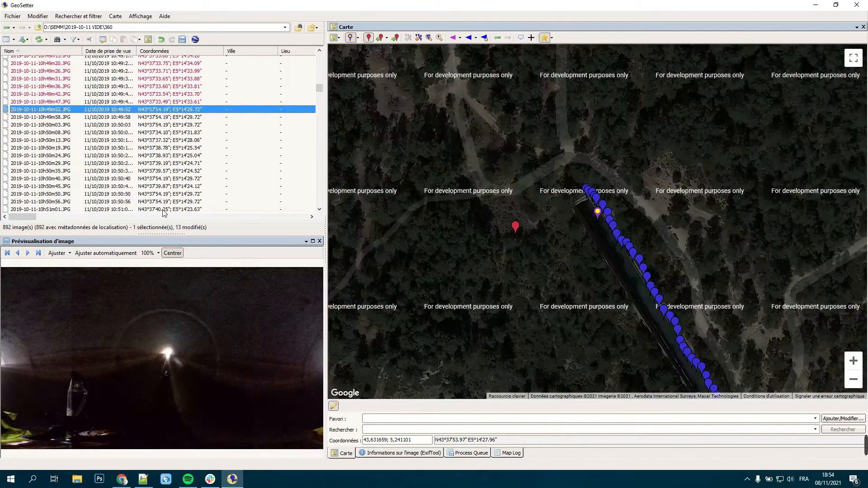
shift+click(164, 209)
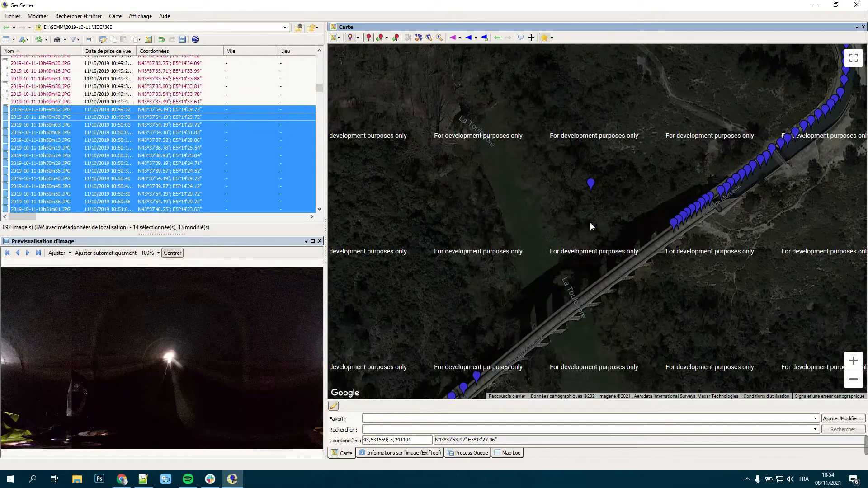
click(590, 221)
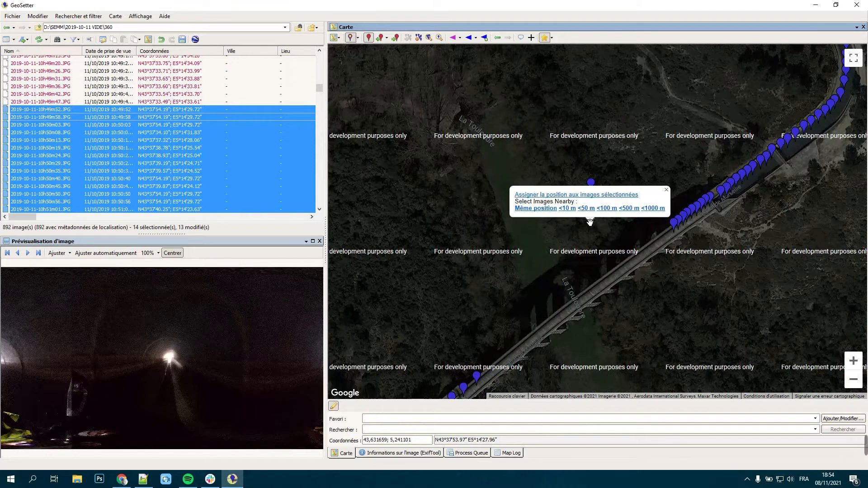
click(589, 194)
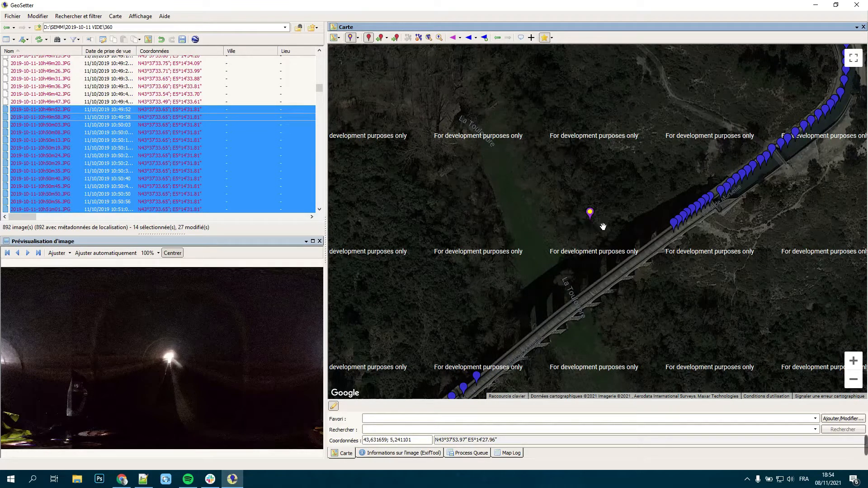
Step: Move image 10h49m52.JPG onto the aqueduct just past 10h49m47.JPG, at about N43°37'33.45"; E5°14'33.53"
click(158, 102)
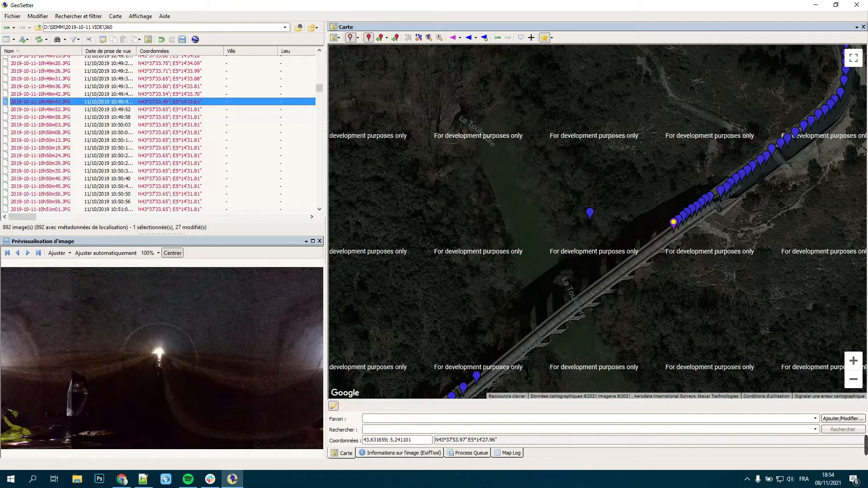
click(852, 360)
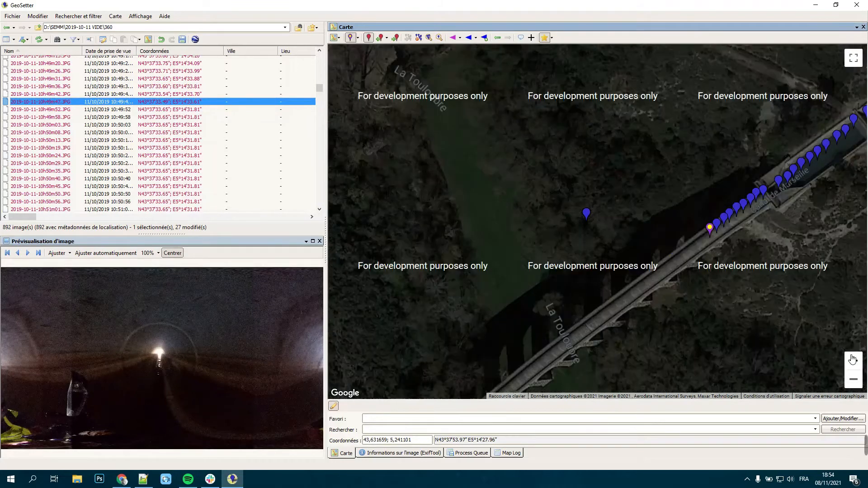
drag(788, 296, 641, 212)
click(190, 94)
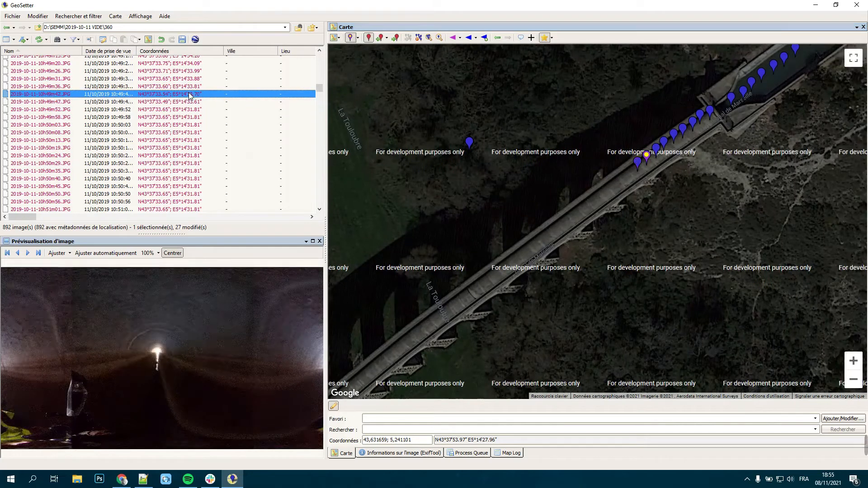
key(Down)
key(Down)
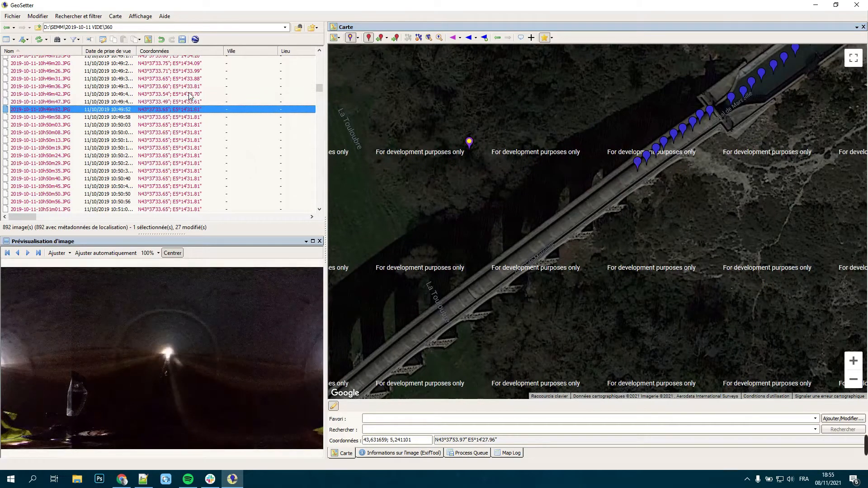
drag(469, 142, 628, 171)
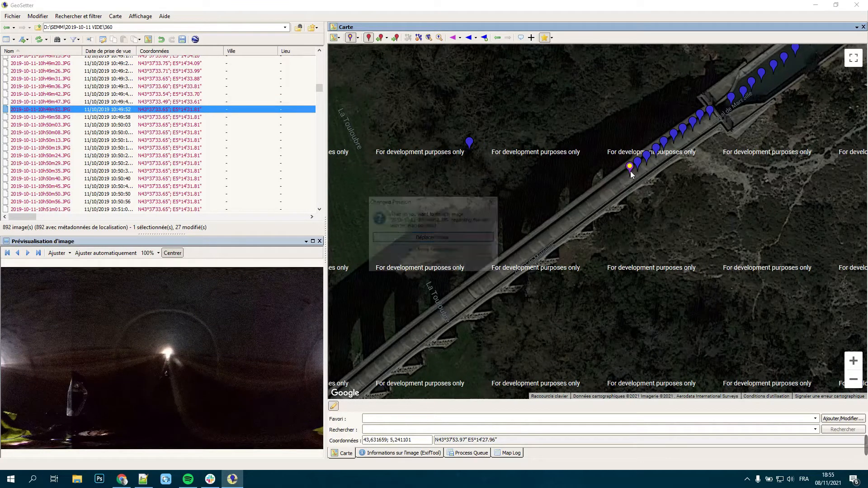
click(475, 240)
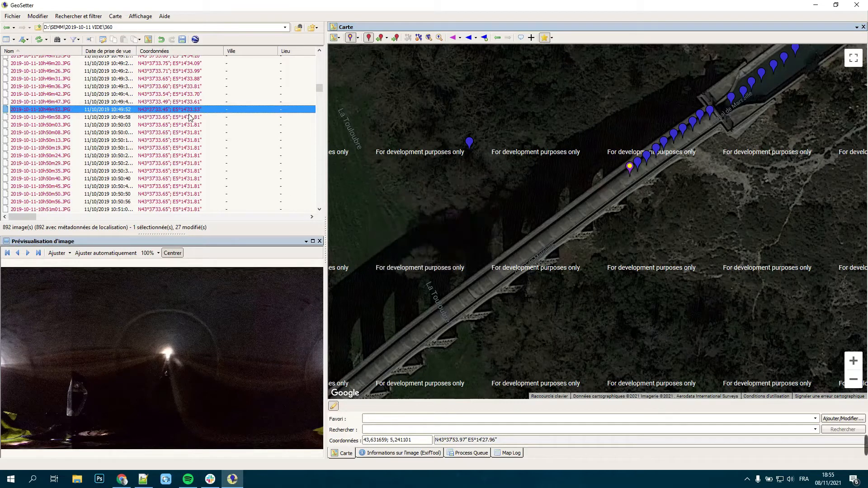
Step: Move image 10h49m58.JPG onto the aqueduct at about N43°37'33.41"; E5°14'33.43" and 10h50m03.JPG to about N43°37'33.36"; E5°14'33.34"
click(190, 117)
drag(468, 145, 622, 176)
click(433, 240)
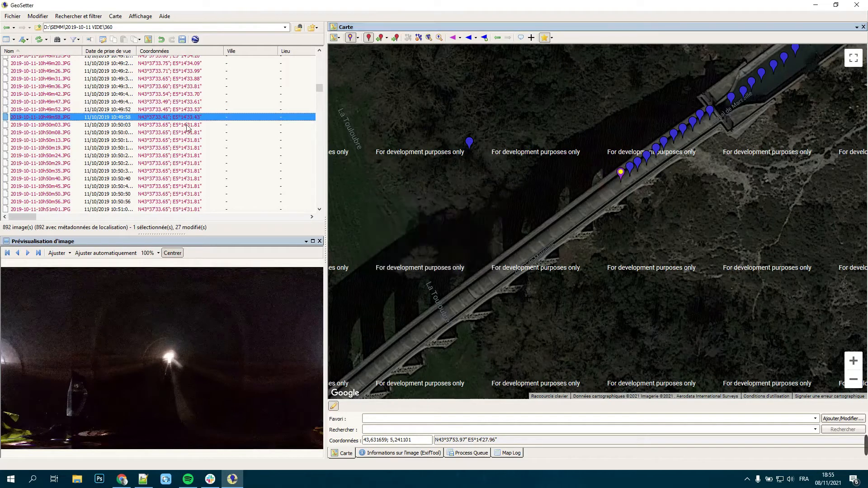
click(187, 125)
mouse_move(470, 149)
mouse_down()
mouse_move(597, 187)
mouse_move(613, 184)
mouse_up()
click(440, 237)
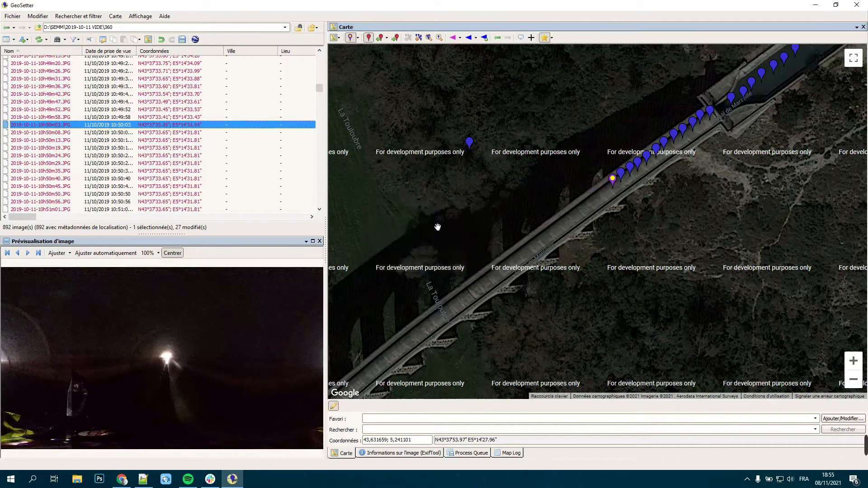
Step: Move image 10h50m08.JPG onto the aqueduct at about N43°37'33.31"; E5°14'33.25" and 10h50m13.JPG to about N43°37'33.26"; E5°14'33.15"
click(224, 134)
drag(469, 141, 604, 191)
click(440, 236)
click(199, 143)
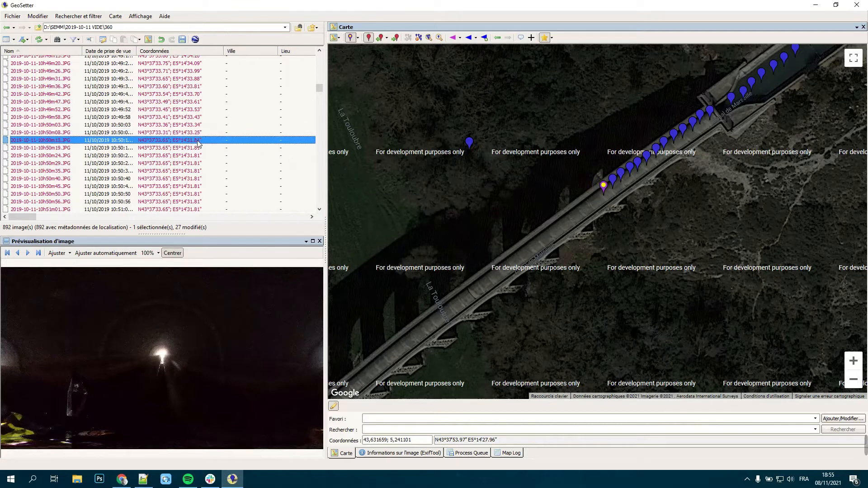
drag(470, 145, 595, 196)
click(433, 234)
Step: Move image 10h50m19.JPG onto the aqueduct at about N43°37'33.21"; E5°14'33.07"
click(127, 148)
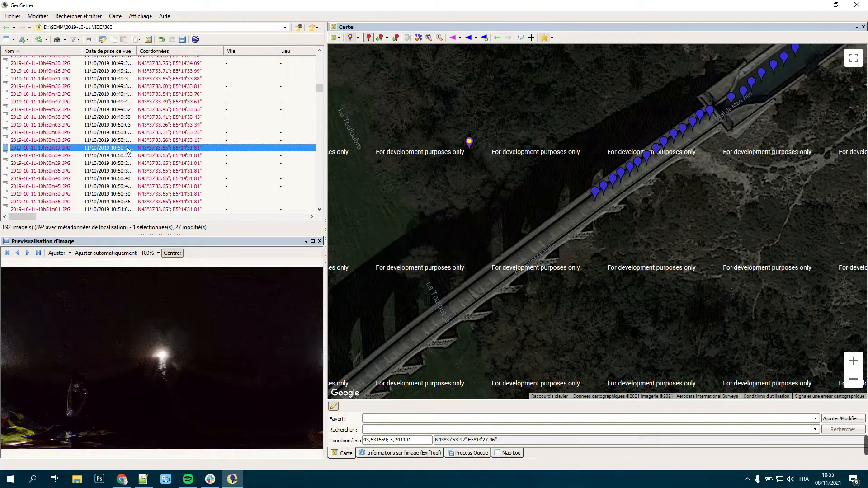
drag(469, 147, 587, 198)
key(Return)
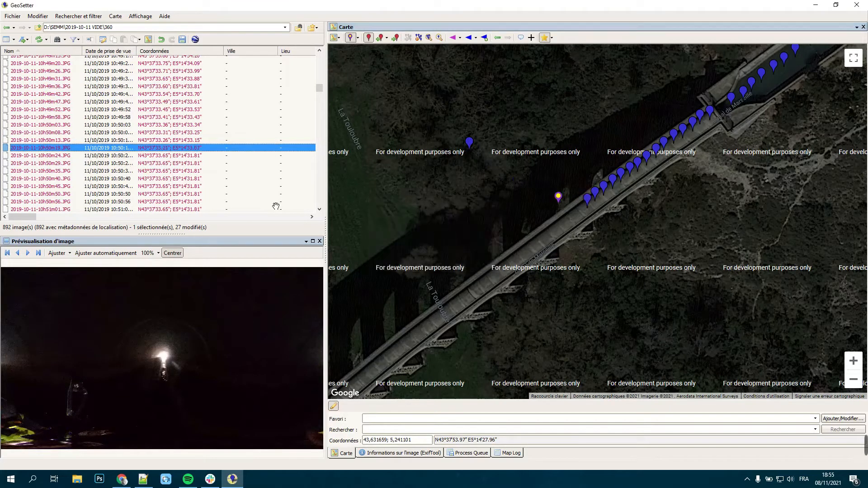
Step: Move image 10h50m24.JPG onto the aqueduct at about N43°37'33.17"; E5°14'32.97" and 10h50m29.JPG to about N43°37'33.12"; E5°14'32.89"
click(158, 156)
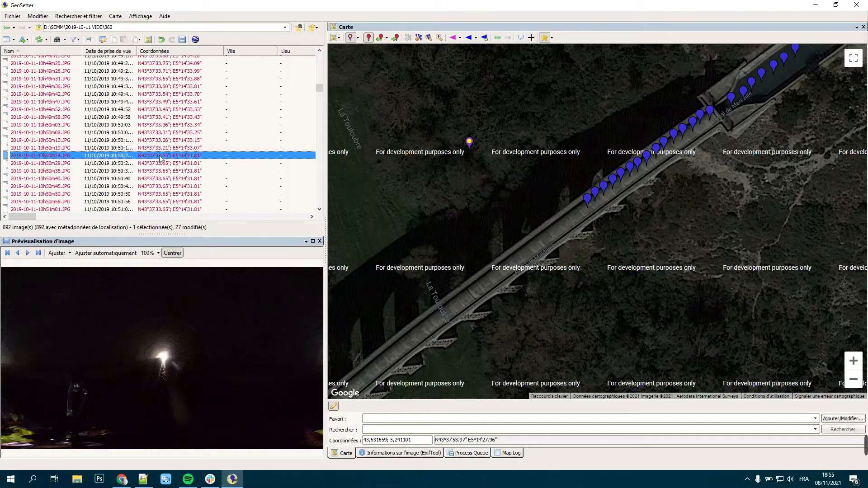
click(440, 238)
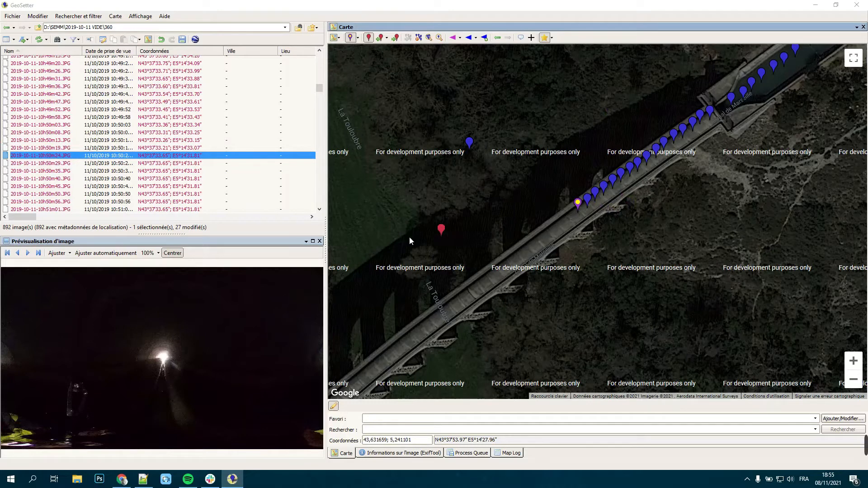
click(465, 237)
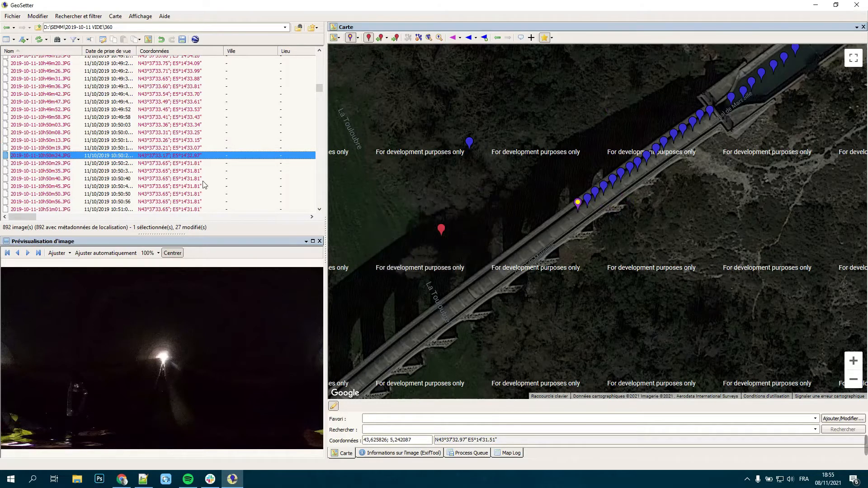
click(217, 166)
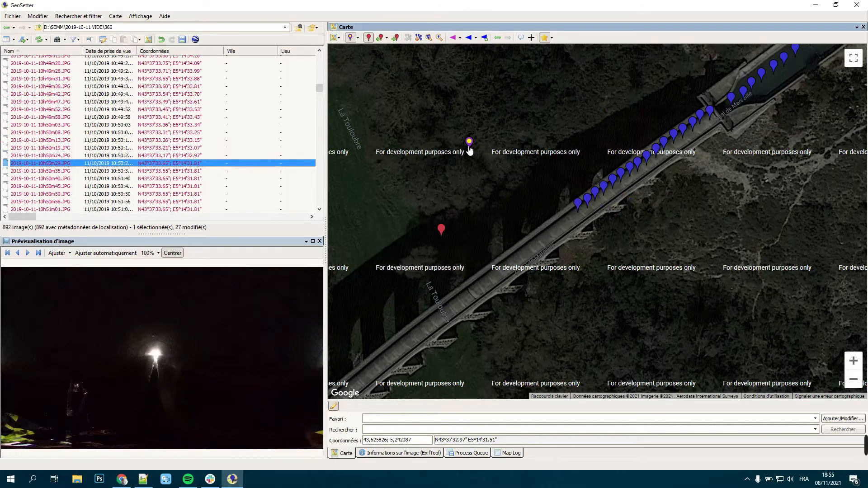
drag(579, 218, 572, 216)
click(464, 238)
Step: Move image 10h50m35.JPG onto the aqueduct at about N43°37'33.07"; E5°14'32.79" and 10h50m40.JPG to about N43°37'33.03"; E5°14'32.69"
click(205, 171)
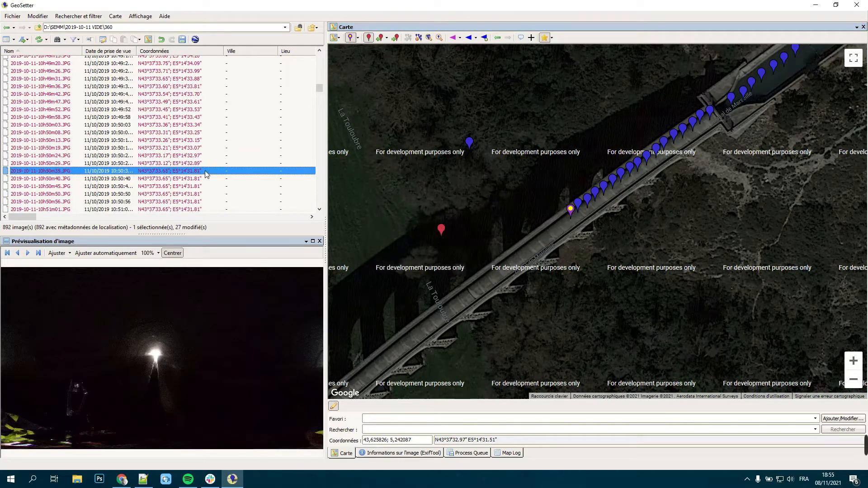
drag(470, 146, 559, 220)
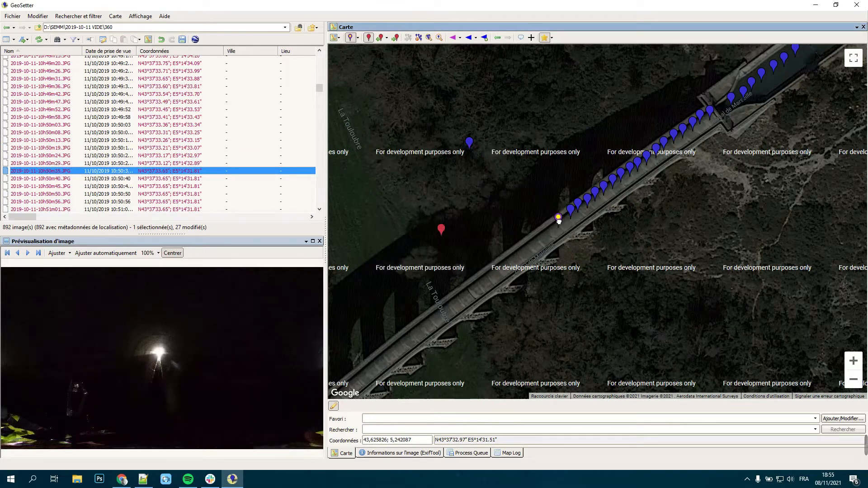
click(465, 238)
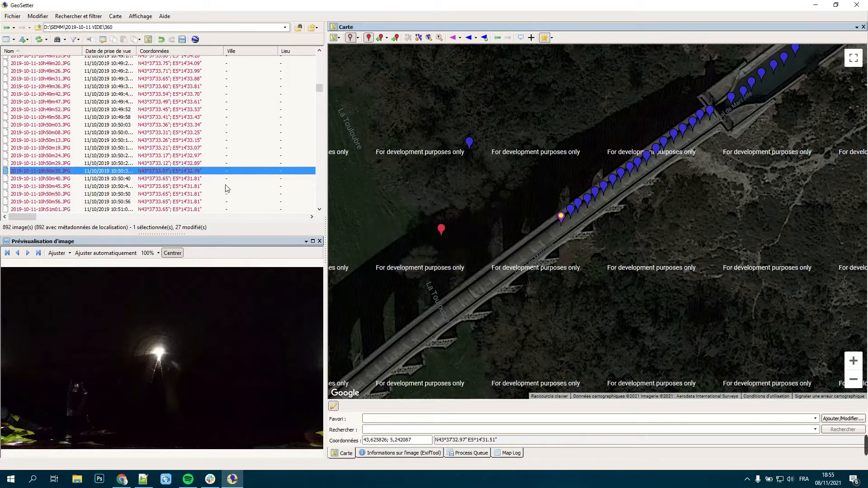
click(205, 178)
drag(470, 148, 551, 227)
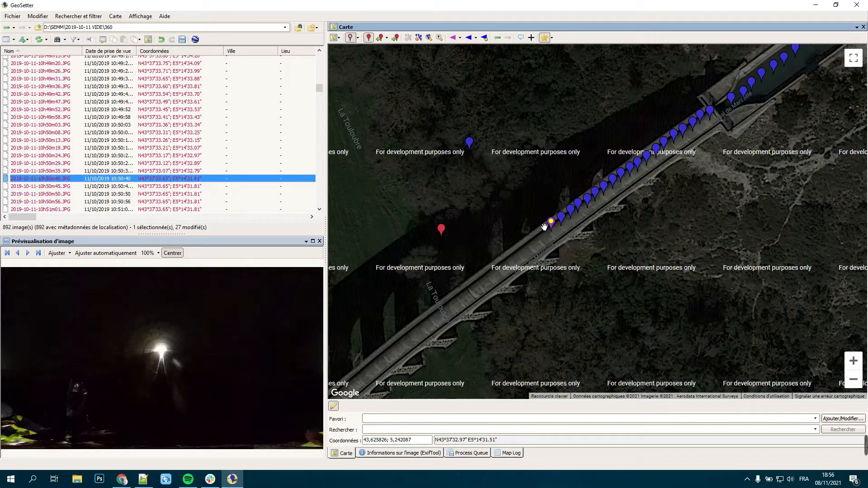
key(Return)
Step: Move image 10h50m45.JPG onto the aqueduct at about N43°37'32.98"; E5°14'32.61" and 10h50m50.JPG to about N43°37'32.93"; E5°14'32.53"
click(194, 186)
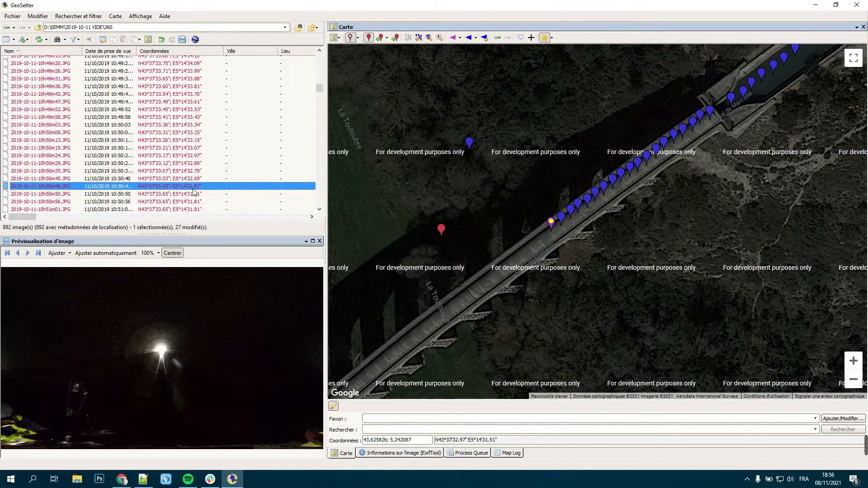
drag(472, 144, 542, 229)
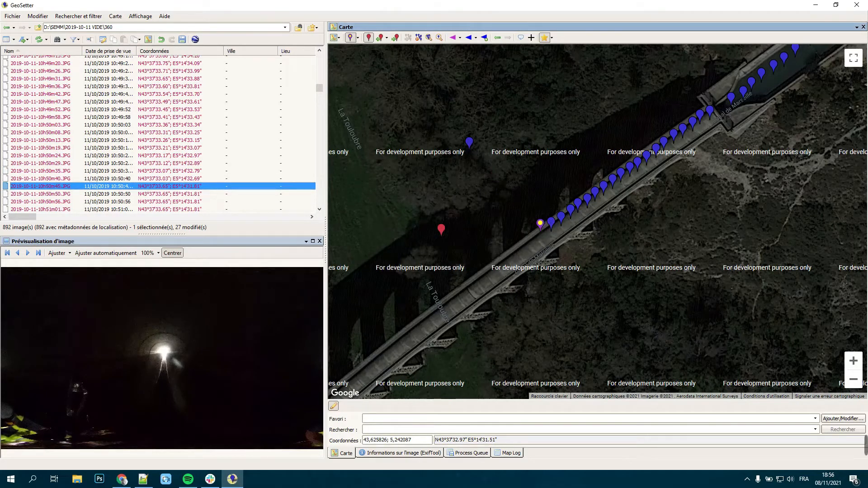
click(479, 246)
drag(475, 248, 578, 171)
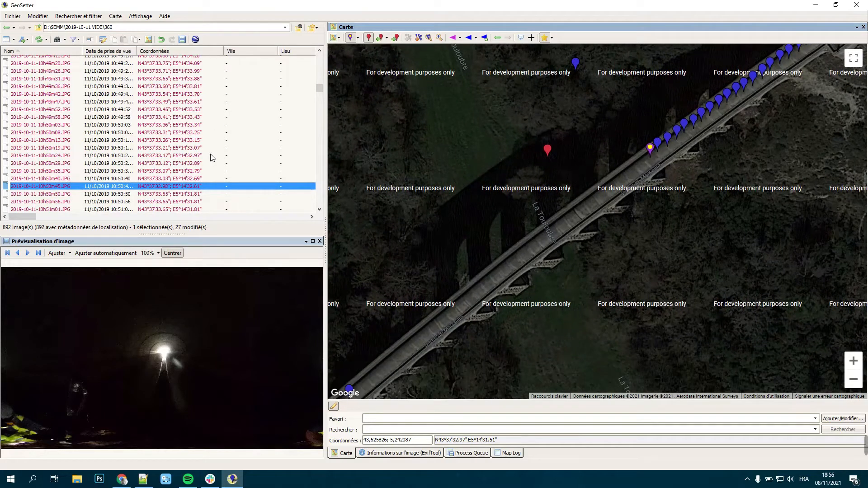
click(192, 195)
drag(576, 65, 642, 155)
click(433, 238)
Step: Move image 10h50m56.JPG onto the aqueduct at about N43°37'32.88"; E5°14'32.45" and 10h51m01.JPG to about N43°37'32.83"; E5°14'32.35"
key(Down)
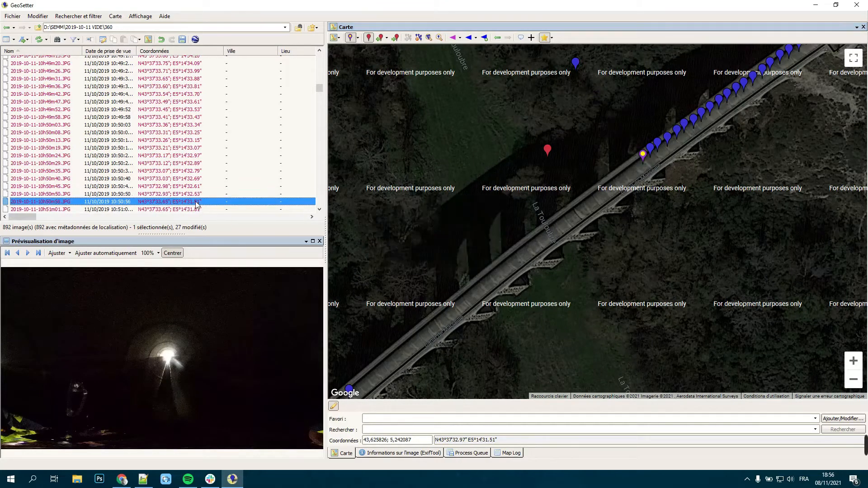
mouse_move(575, 65)
mouse_down()
mouse_move(610, 141)
mouse_move(635, 165)
mouse_up()
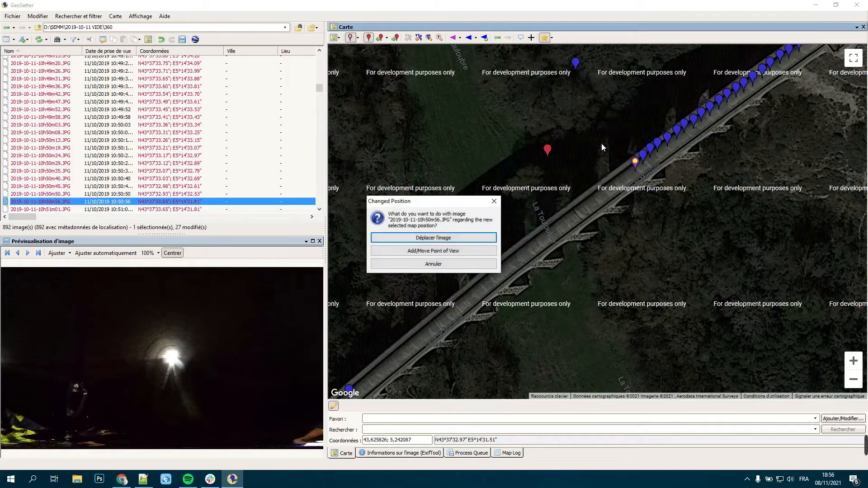
key(Return)
key(Down)
mouse_move(577, 64)
mouse_down()
mouse_move(615, 167)
mouse_move(625, 170)
mouse_up()
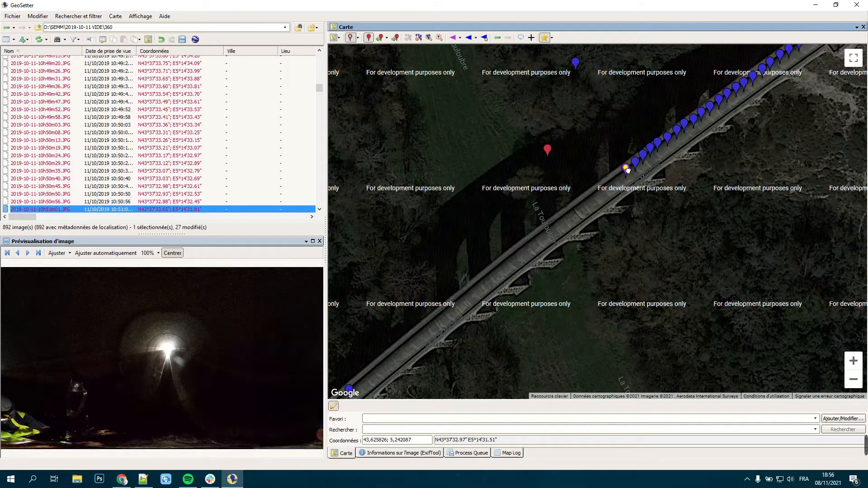
click(433, 238)
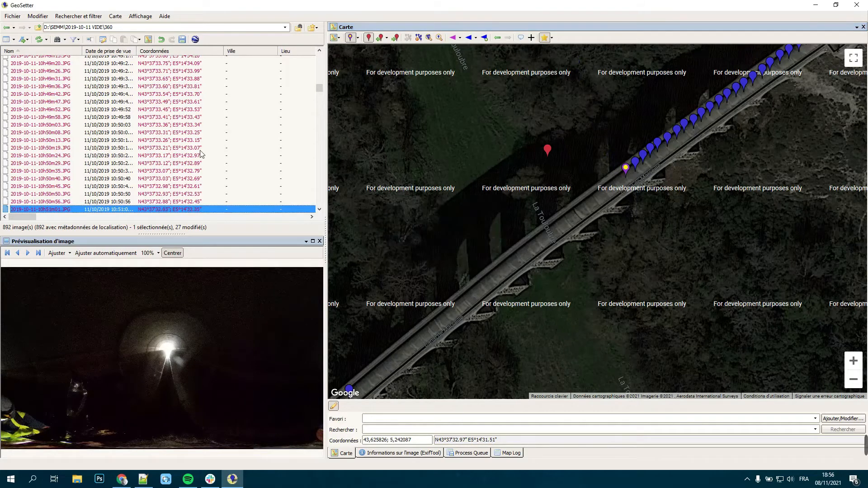
Step: Check the map positions of the next images in the list, 10h51m06.JPG, 10h51m12.JPG and 10h51m17.JPG
scroll(202, 154, down, 2)
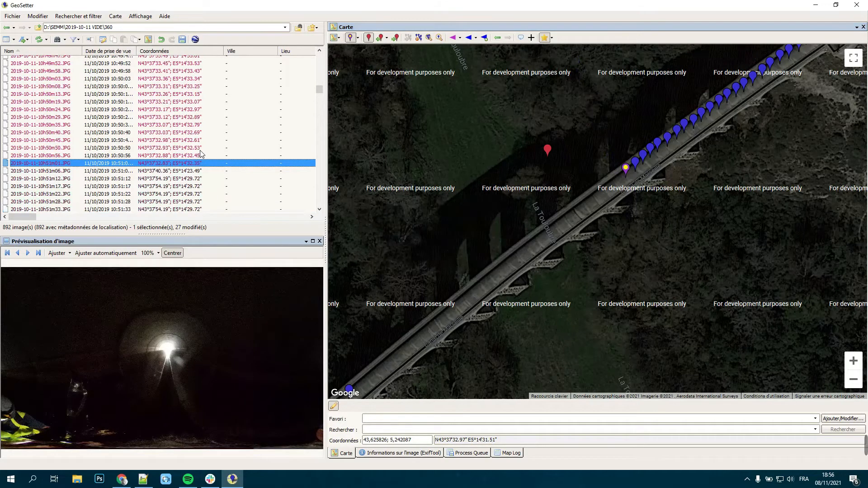
click(183, 172)
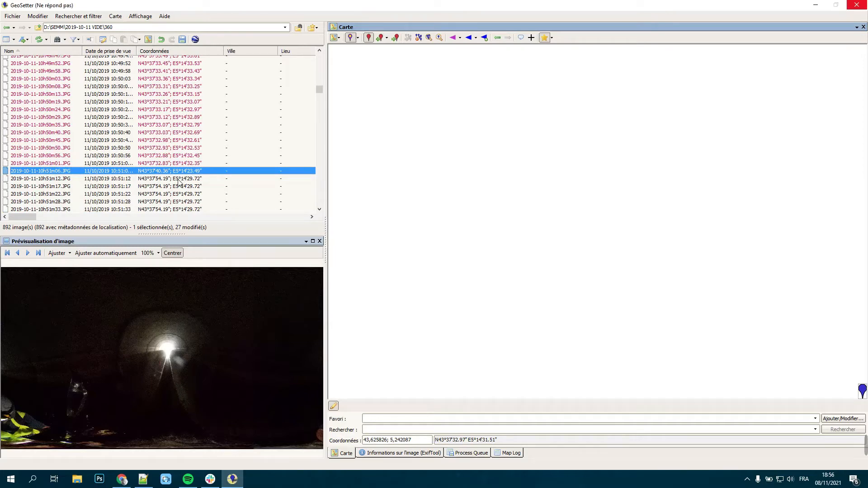
click(179, 180)
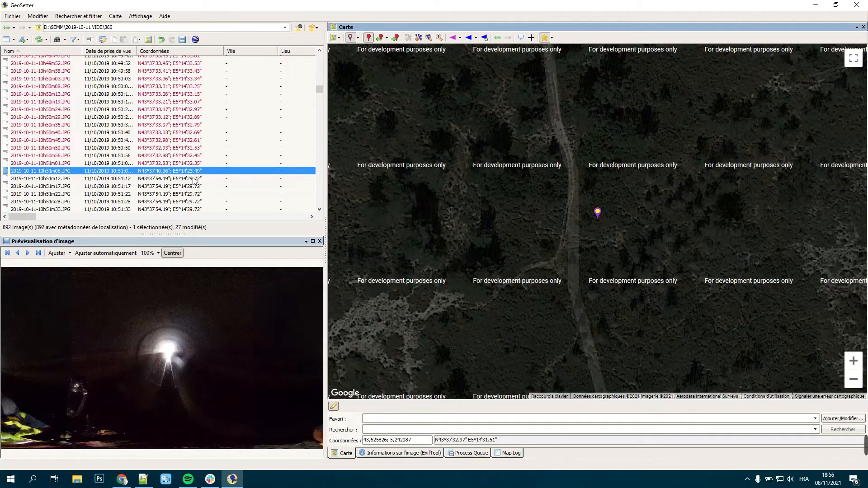
click(194, 179)
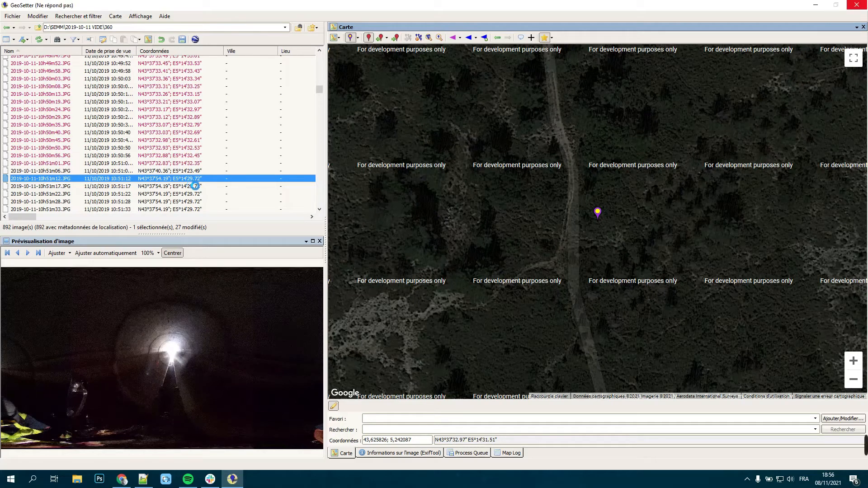
click(194, 185)
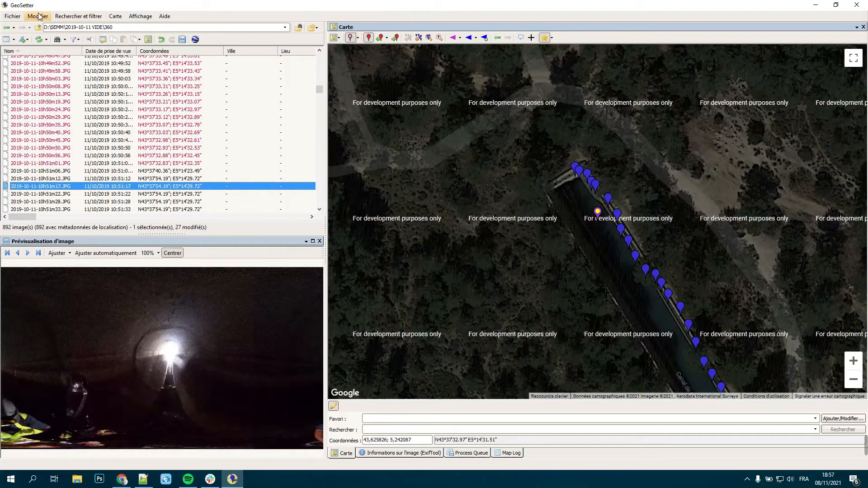
Step: Save all pending position changes to the image files
click(39, 17)
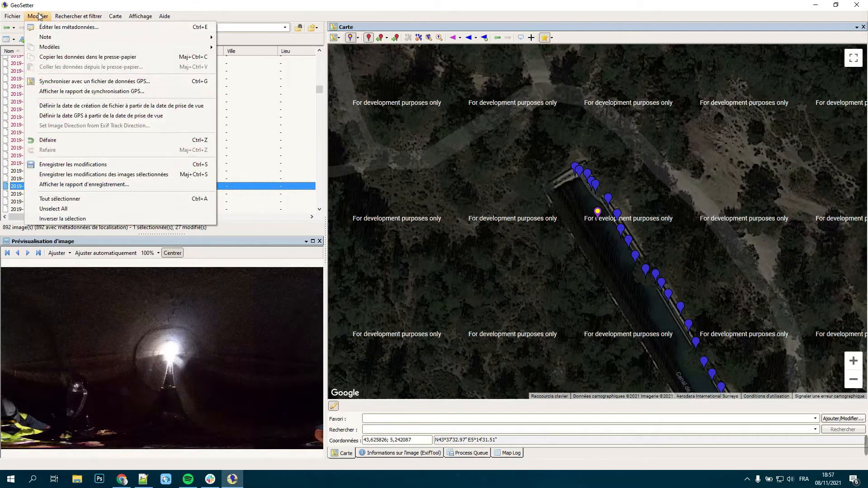
click(83, 169)
click(414, 275)
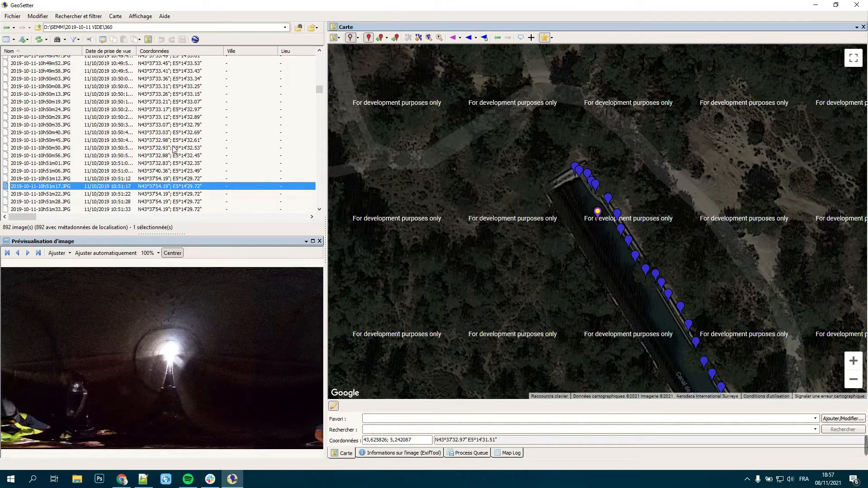
Step: Assign the thirteen images from 10h51m06.JPG to 10h52m10.JPG one shared position beside the aqueduct gap, at about N43°37'32.01"; E5°14'30.61"
click(172, 117)
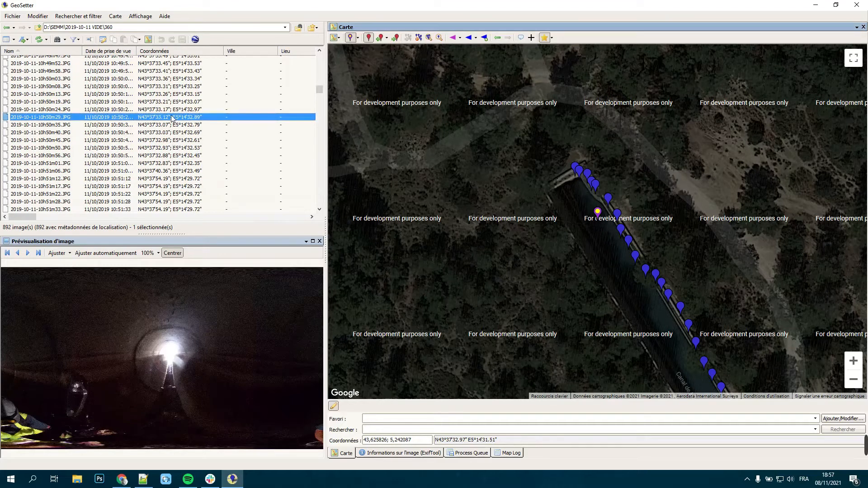
click(852, 379)
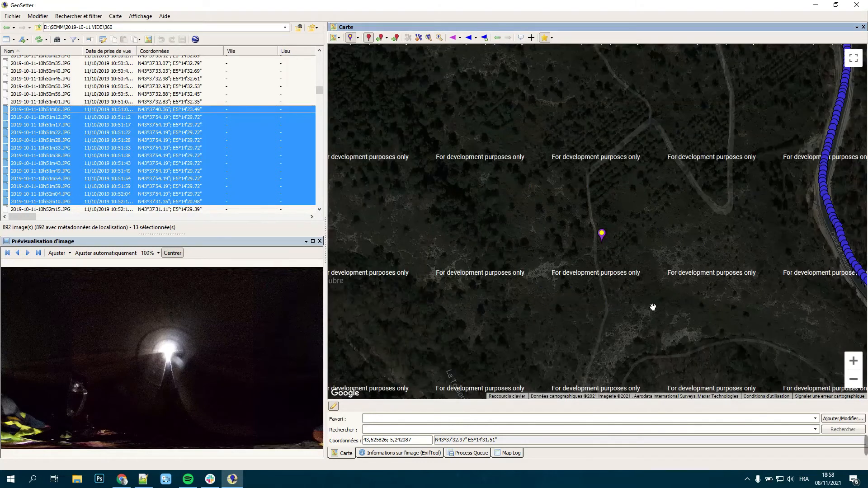
drag(684, 339, 638, 114)
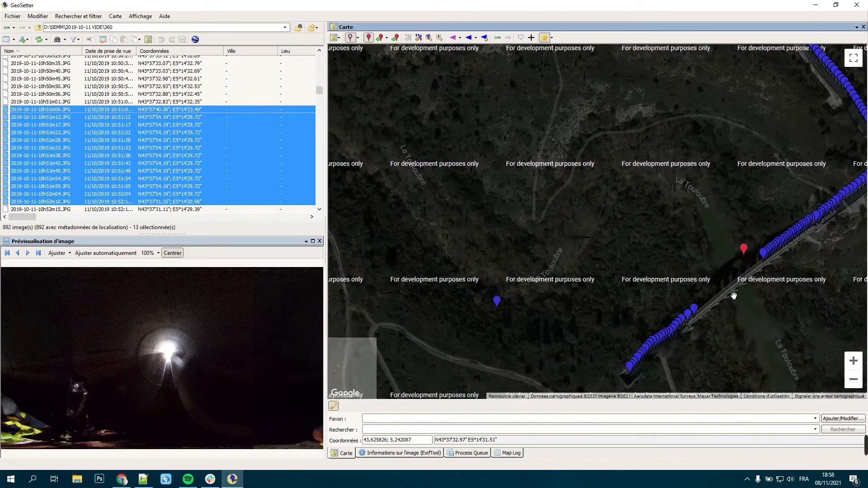
click(721, 288)
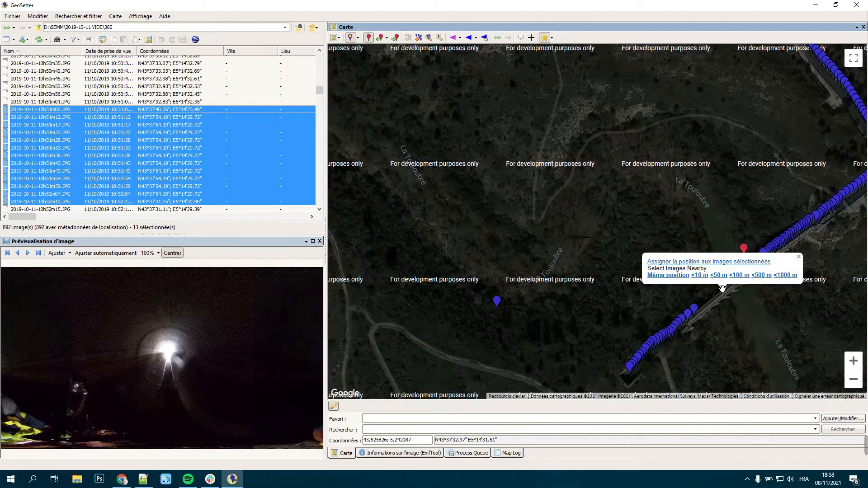
click(723, 262)
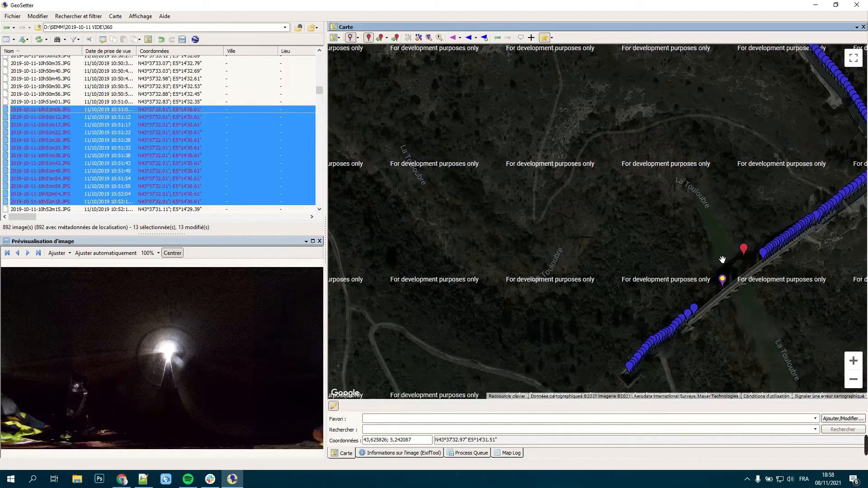
Step: Move image 10h51m06.JPG onto the aqueduct just past 10h51m01.JPG, at about N43°37'32.74"; E5°14'32.17"
click(852, 368)
click(852, 368)
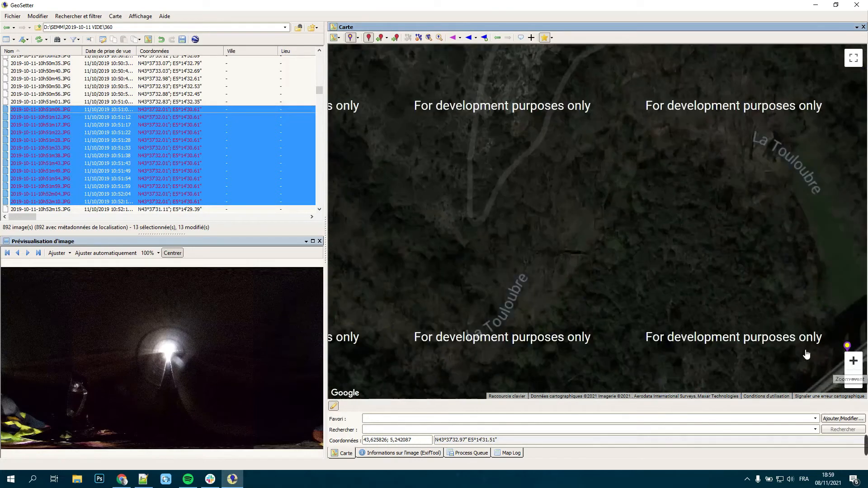
scroll(666, 254, up, 1)
scroll(521, 182, up, 1)
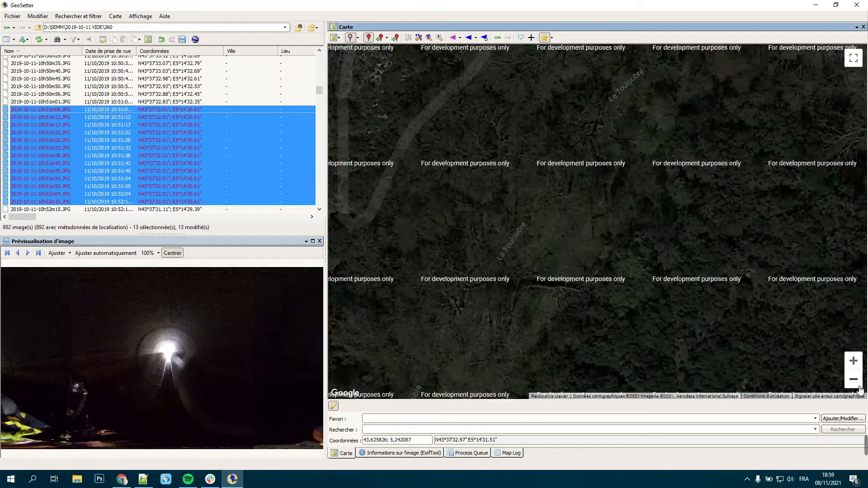
scroll(723, 294, down, 1)
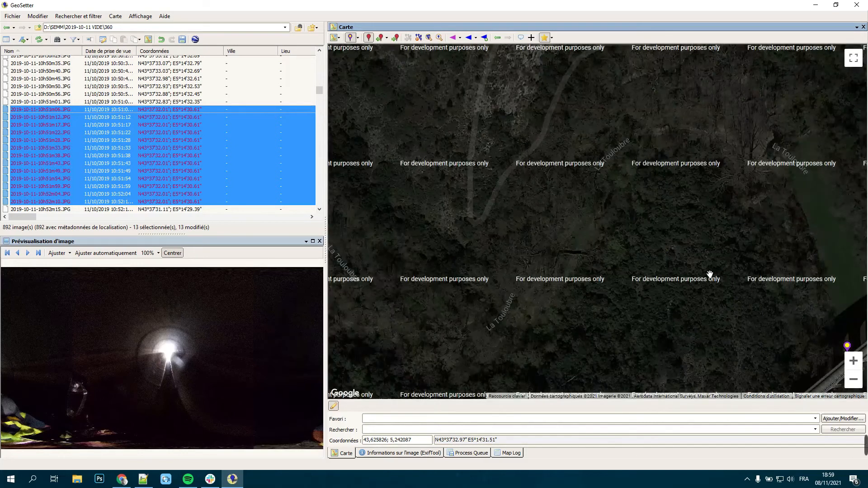
mouse_move(718, 266)
mouse_down()
mouse_move(493, 134)
mouse_move(456, 146)
mouse_up()
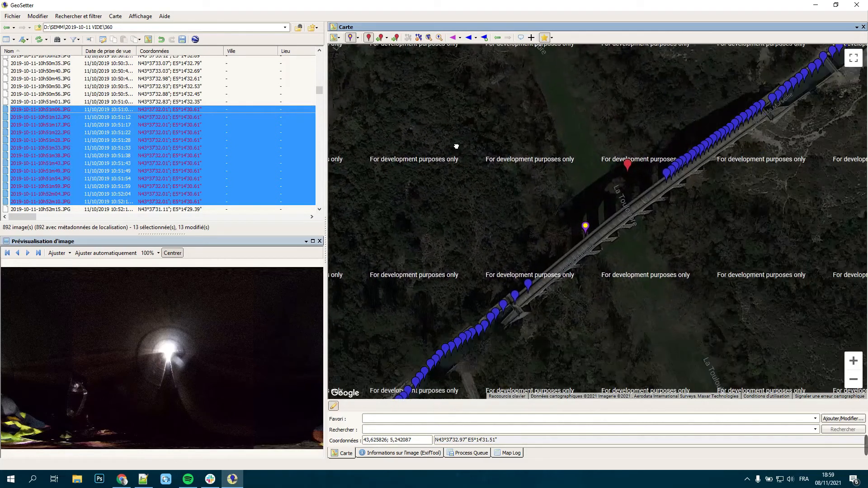
click(176, 102)
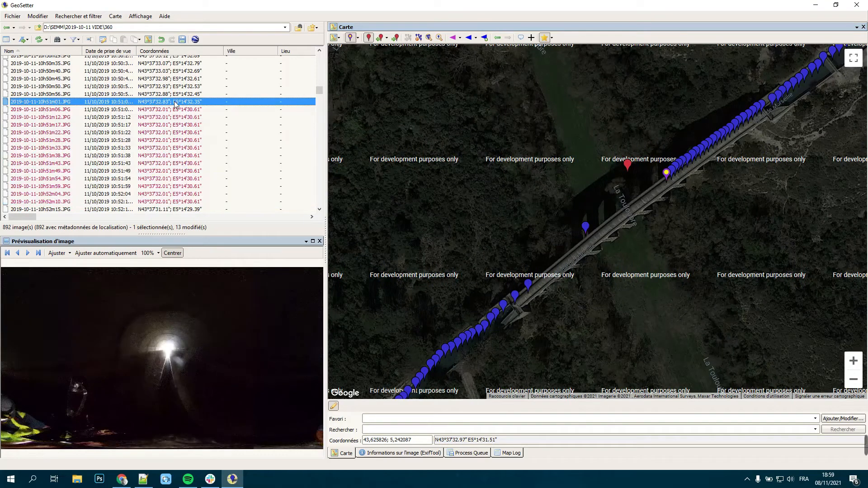
click(174, 110)
mouse_move(586, 229)
mouse_down()
mouse_move(645, 183)
mouse_move(658, 184)
mouse_up()
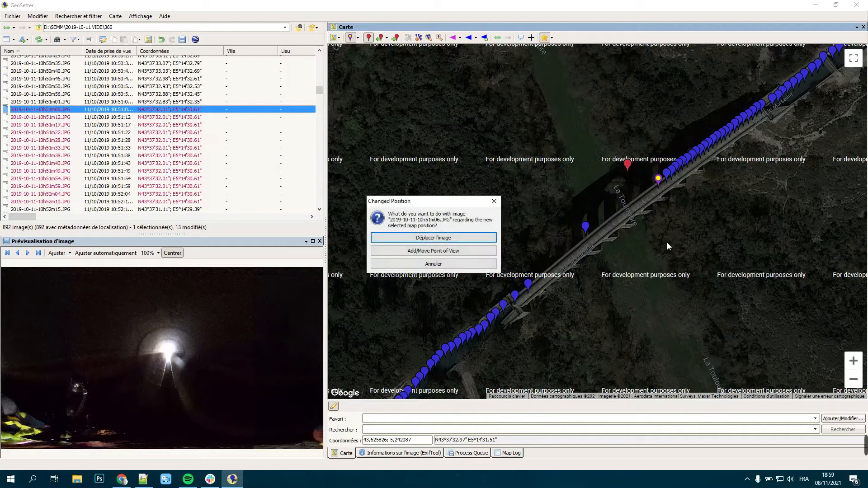
click(487, 238)
Step: Move image 10h51m12.JPG to about N43°37'32.63"; E5°14'31.98" and 10h51m17.JPG to about N43°37'32.50"; E5°14'31.77" on the aqueduct
click(177, 117)
drag(585, 229, 650, 189)
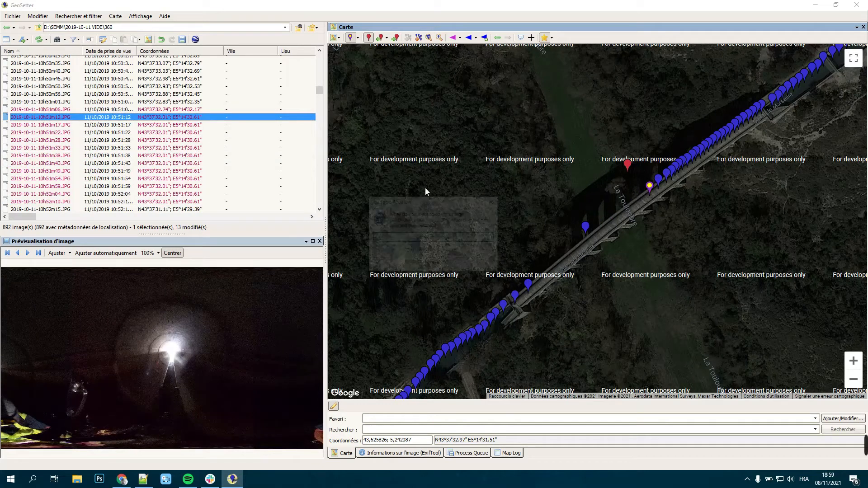
click(440, 238)
click(180, 125)
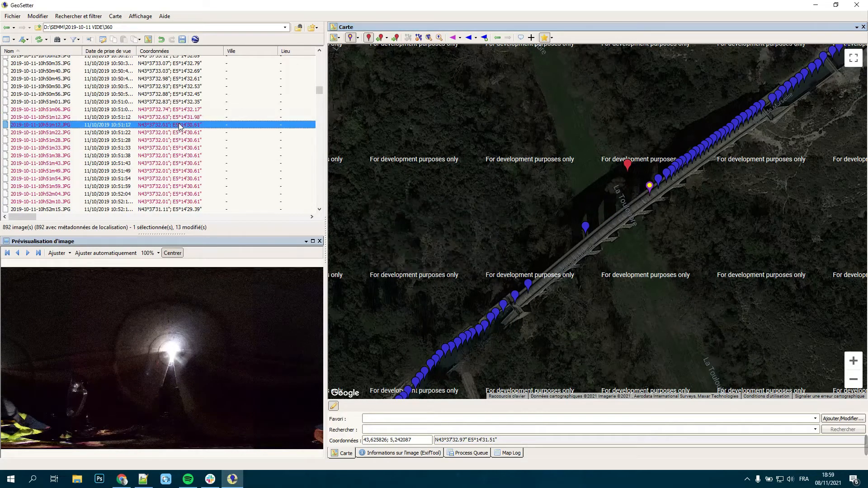
drag(587, 228, 640, 195)
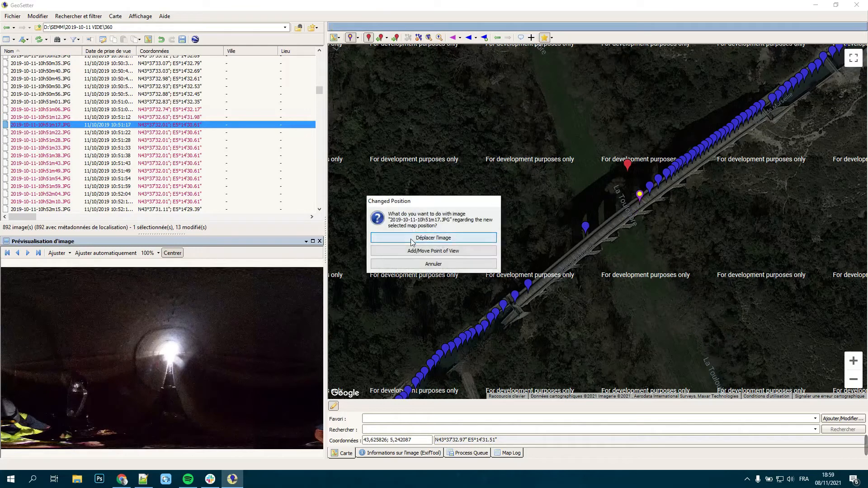
click(409, 238)
Step: Move image 10h52m20.JPG to about N43°37'30.88"; E5°14'28.97" and 10h52m15.JPG to about N43°37'30.93"; E5°14'29.06" at the aqueduct's southwest end
click(172, 210)
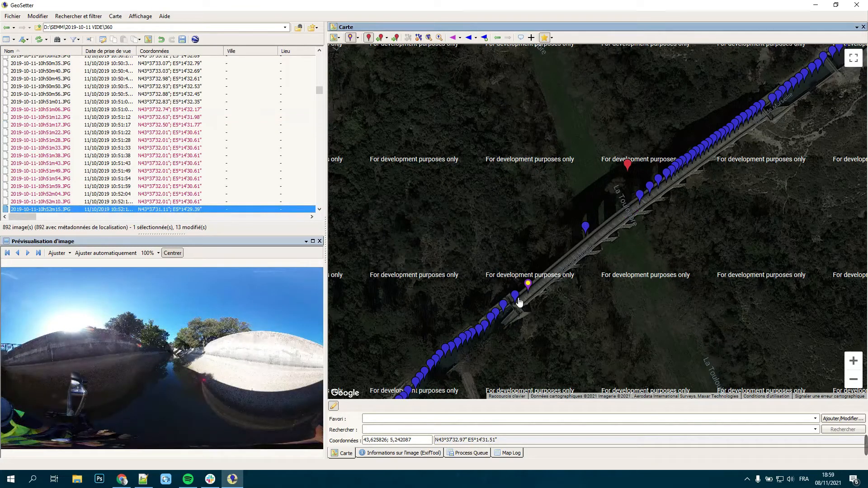
scroll(188, 211, down, 2)
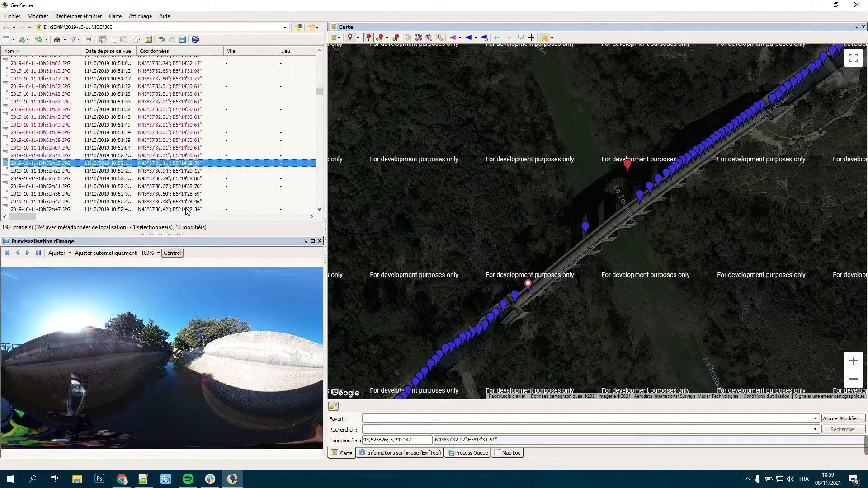
click(185, 180)
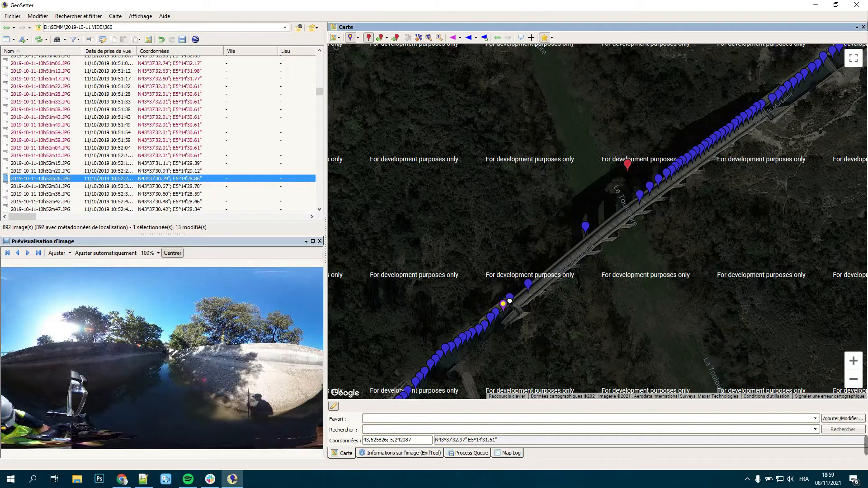
drag(508, 302, 507, 303)
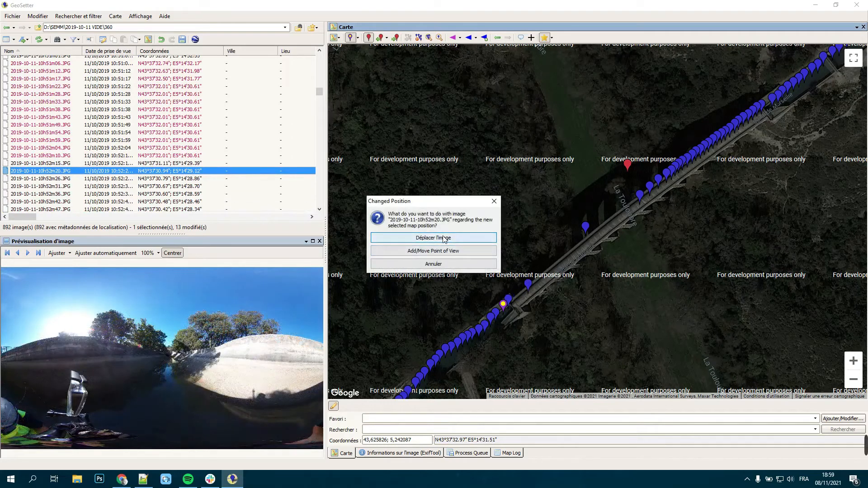
click(444, 238)
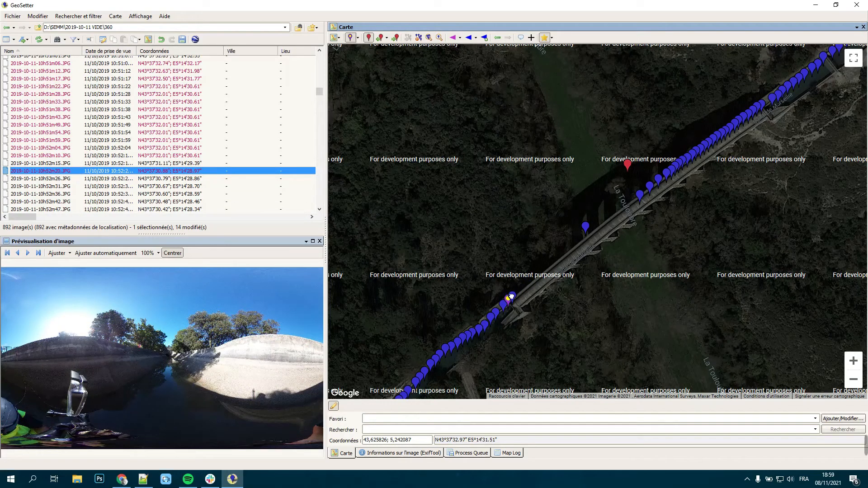
drag(511, 296, 512, 295)
click(445, 238)
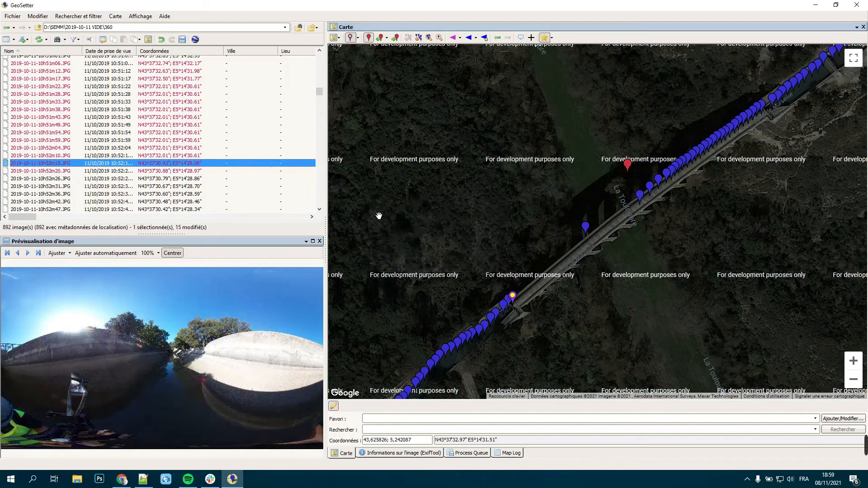
Step: Move image 10h52m10.JPG to about N43°37'30.97"; E5°14'29.17" and 10h52m04.JPG to about N43°37'31.04"; E5°14'29.29" on the aqueduct
click(189, 156)
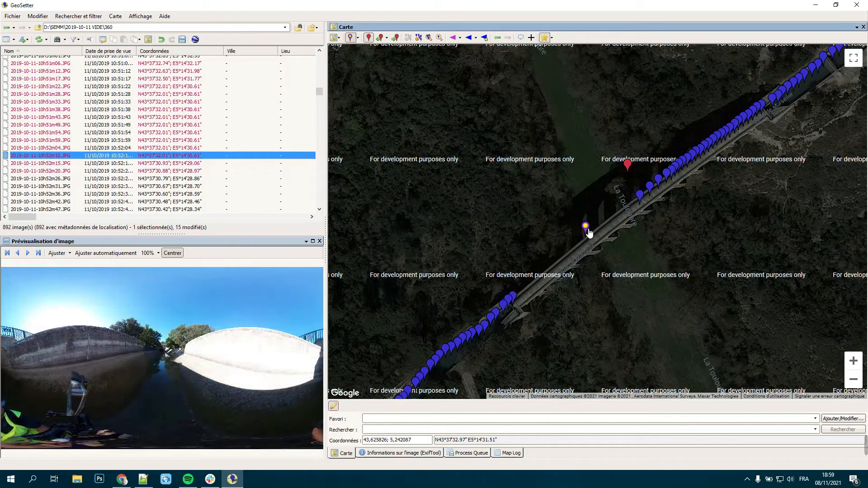
drag(587, 232, 517, 297)
click(444, 239)
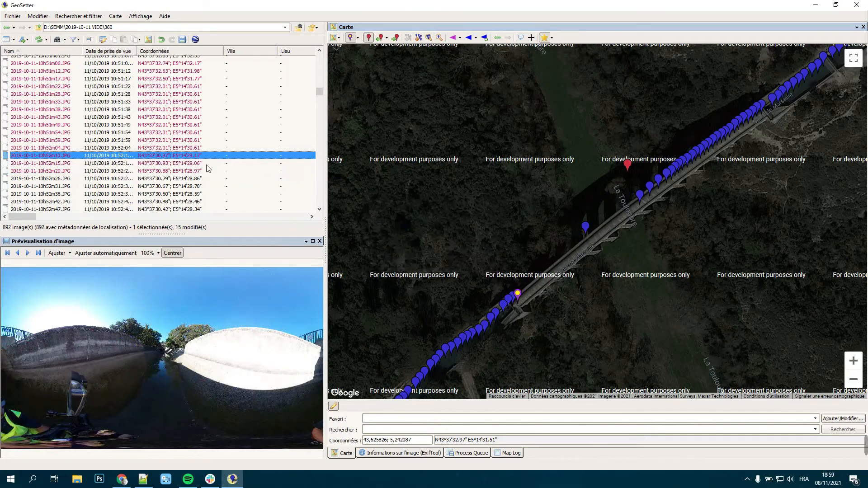
click(187, 148)
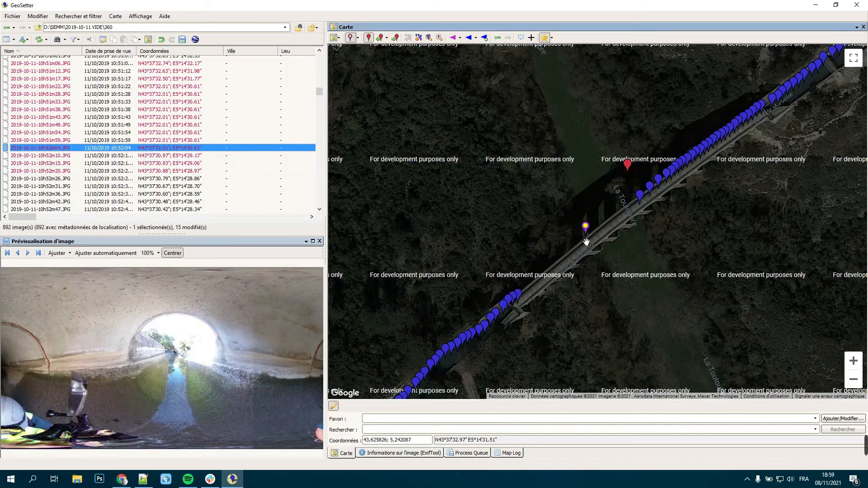
drag(591, 225, 523, 292)
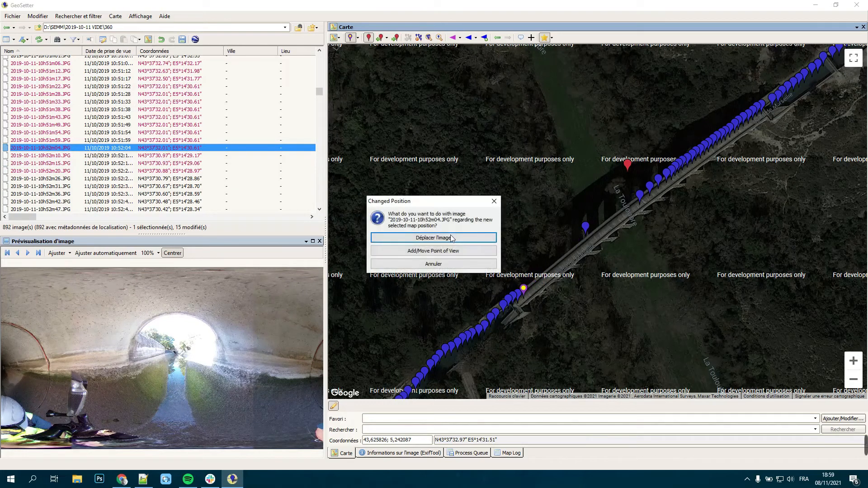
click(444, 239)
Step: Move image 10h51m59.JPG to about N43°37'31.18"; E5°14'29.44" and 10h51m54.JPG to about N43°37'31.30"; E5°14'29.67" along the aqueduct
click(178, 140)
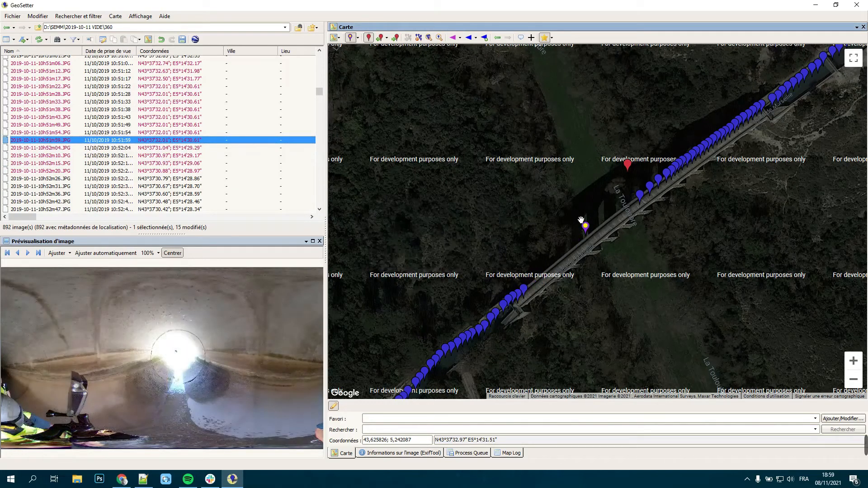
drag(583, 229, 528, 280)
click(421, 234)
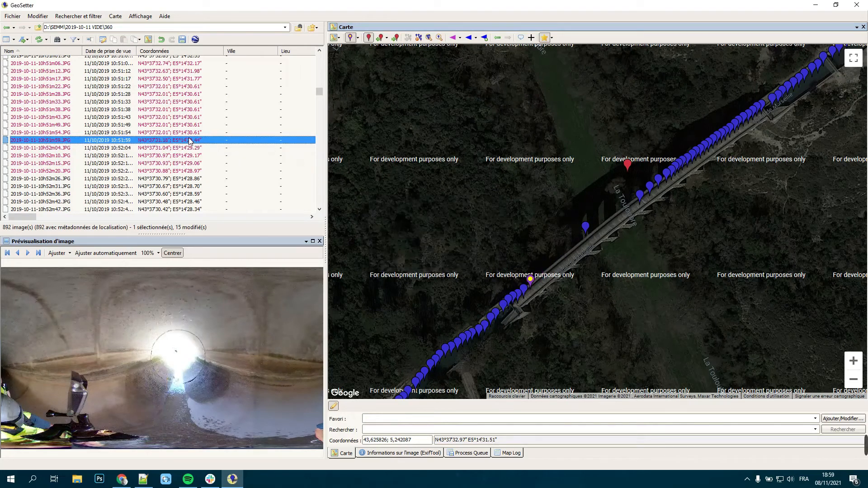
key(Up)
drag(585, 232, 542, 279)
click(433, 238)
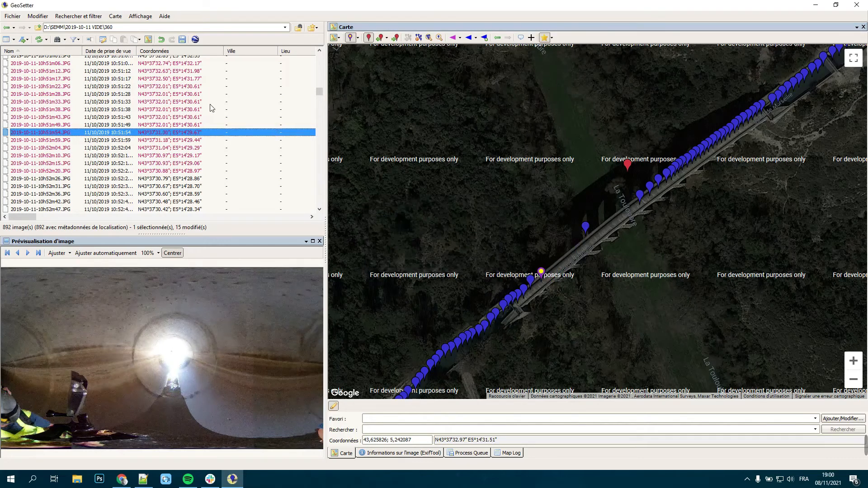
Step: Move image 10h51m49.JPG to about N43°37'31.45"; E5°14'29.95" and 10h51m43.JPG to about N43°37'31.61"; E5°14'30.17" along the aqueduct
click(185, 125)
drag(586, 232, 555, 268)
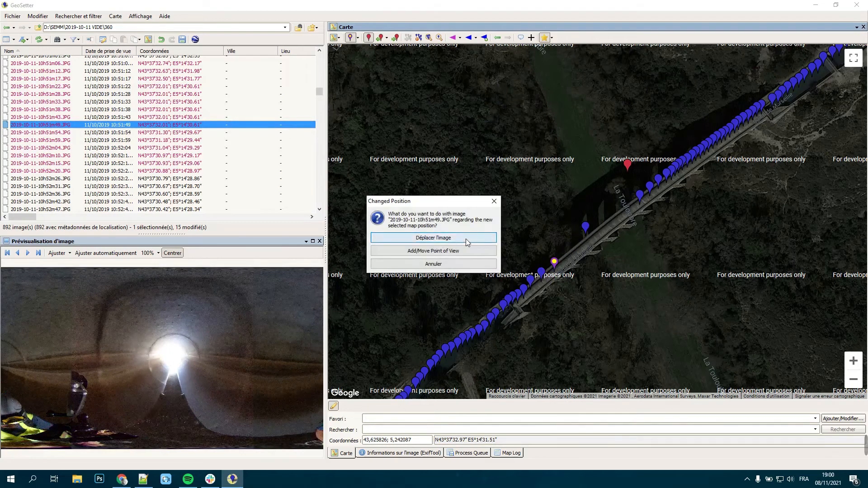
click(433, 238)
click(206, 117)
drag(585, 228, 564, 253)
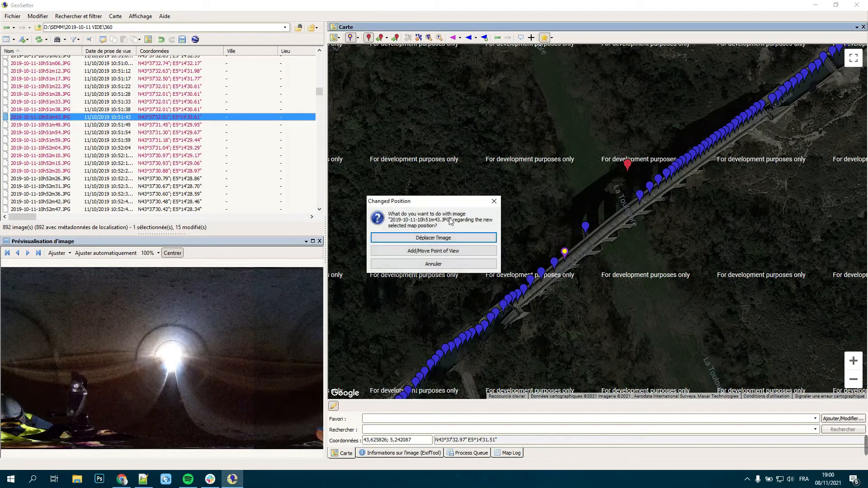
click(436, 238)
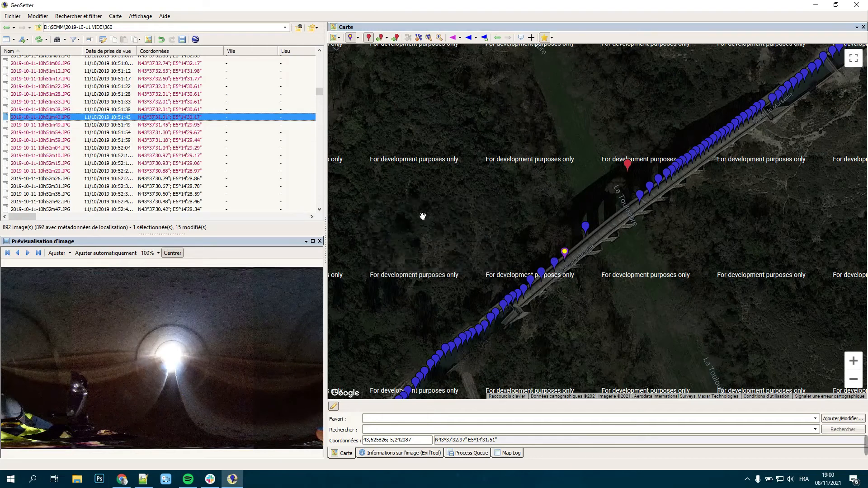
Step: Move image 10h51m38.JPG to about N43°37'31.69"; E5°14'30.36" and 10h51m33.JPG to about N43°37'31.82"; E5°14'30.56" along the aqueduct
click(185, 110)
drag(587, 234, 576, 250)
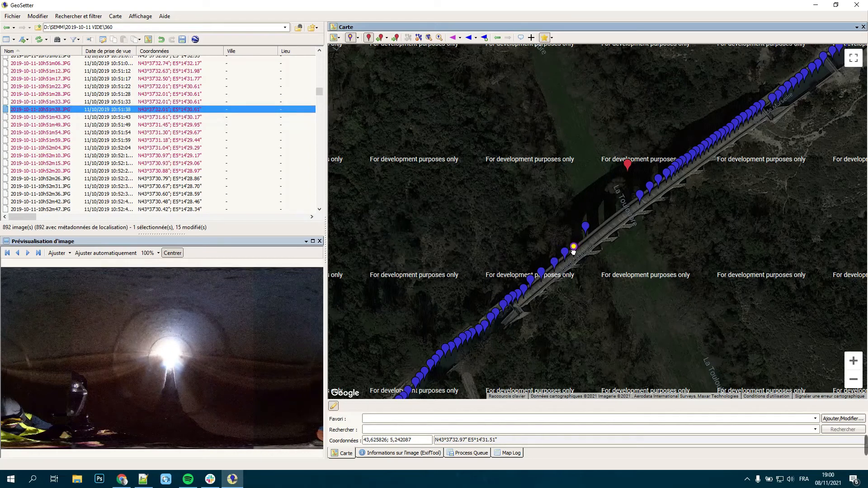
click(435, 236)
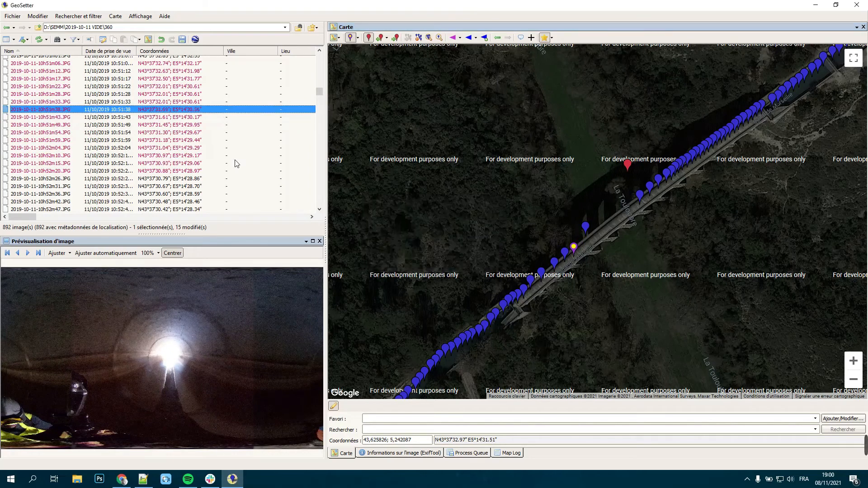
click(162, 101)
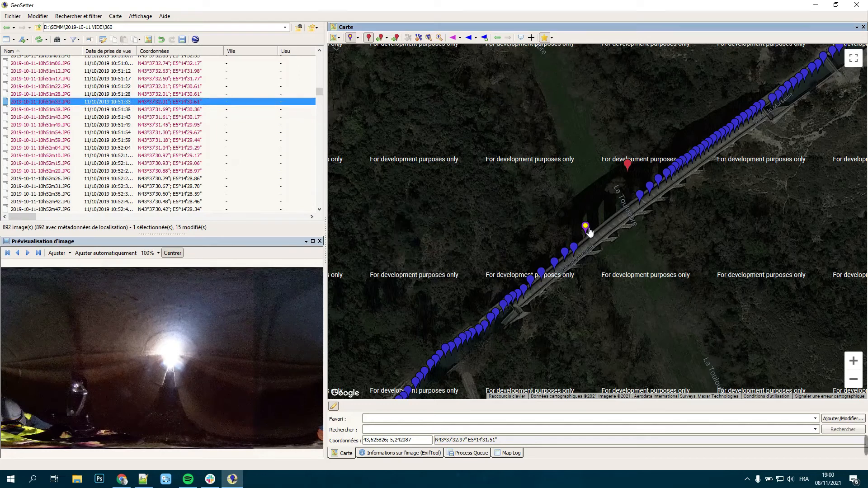
drag(583, 227, 583, 238)
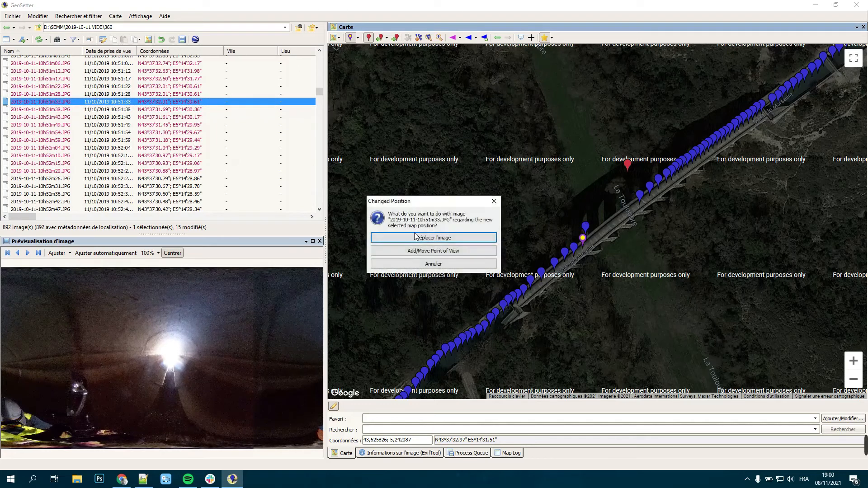
key(Return)
Step: Move image 10h51m28.JPG to about N43°37'31.96"; E5°14'30.72" and 10h51m22.JPG to about N43°37'32.03"; E5°14'30.88" along the aqueduct
click(585, 227)
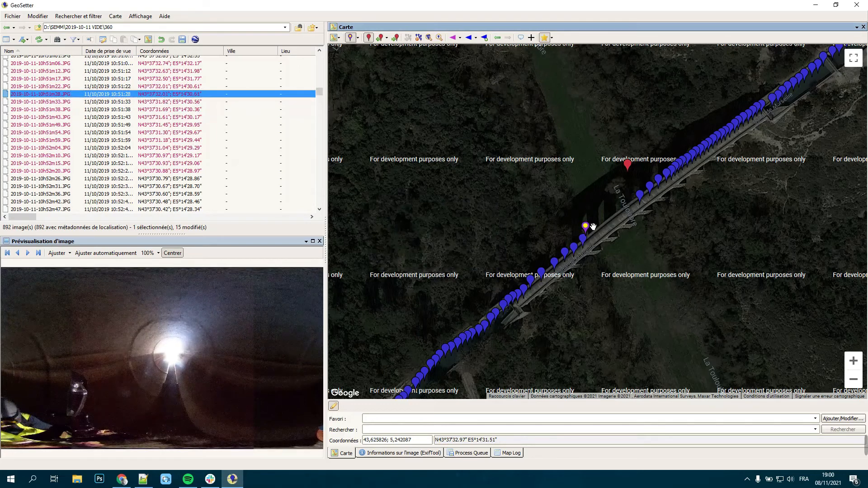
drag(586, 232, 591, 231)
key(Return)
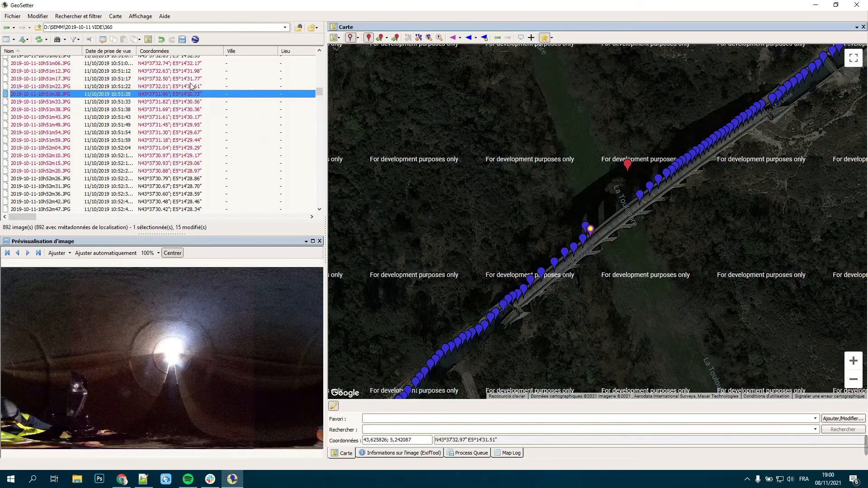
click(190, 88)
drag(585, 228, 597, 227)
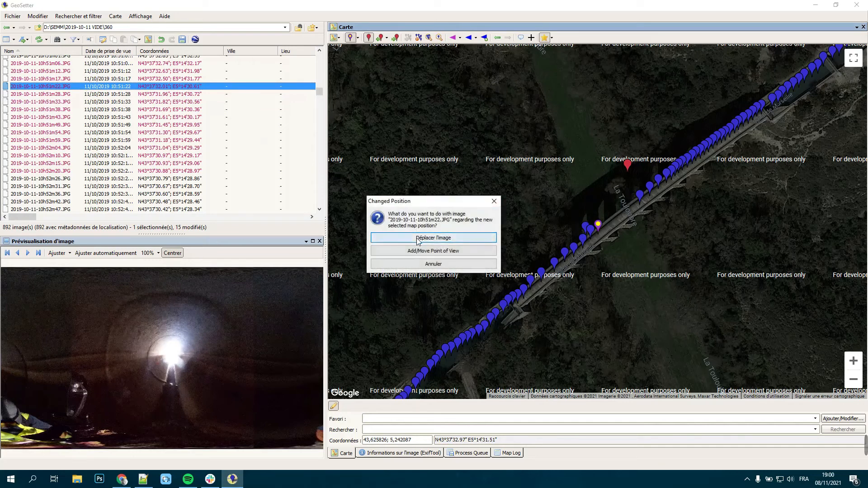
key(Return)
Step: Shift images 10h51m17.JPG, 10h51m12.JPG and 10h51m06.JPG southwest into the remaining aqueduct gap, spaced from about N43°37'32.17"; E5°14'31.14" to N43°37'32.40"; E5°14'31.54"
click(197, 80)
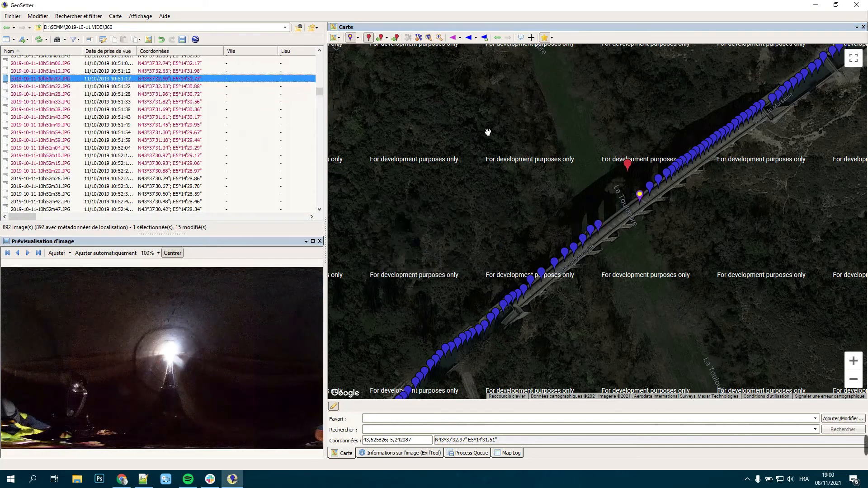
drag(641, 201, 608, 219)
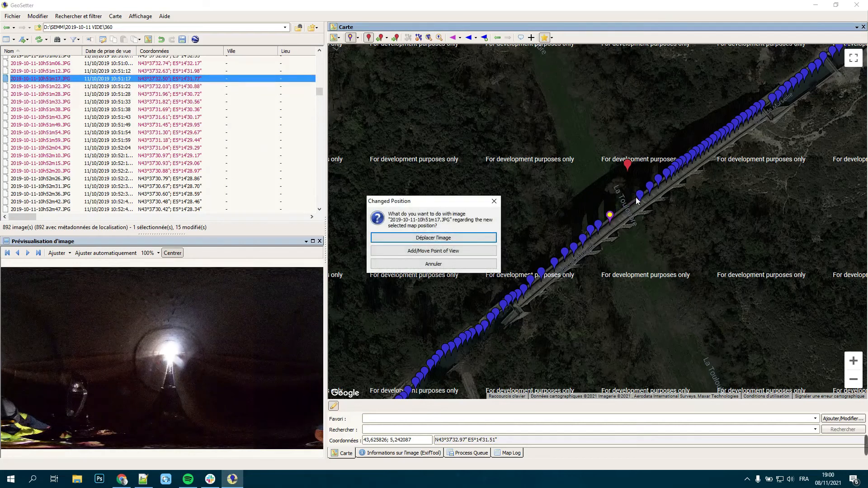
key(Return)
drag(649, 191, 620, 209)
key(Return)
drag(658, 182, 628, 204)
key(Return)
Step: Space images 10h51m01.JPG, 10h50m56.JPG, 10h50m50.JPG and 10h50m45.JPG along the aqueduct, from about N43°37'32.48"; E5°14'31.71" to N43°37'32.79"; E5°14'32.28"
drag(637, 198, 646, 188)
key(Return)
key(Return)
drag(652, 186, 663, 176)
key(Return)
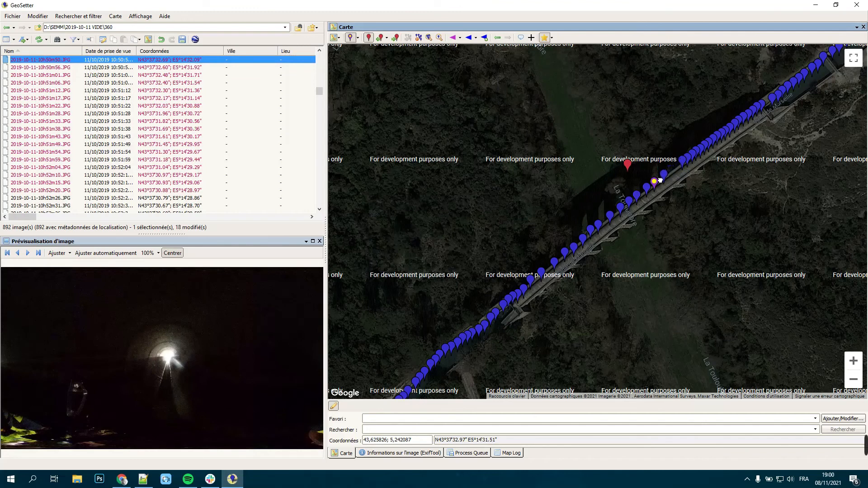
drag(661, 183, 660, 180)
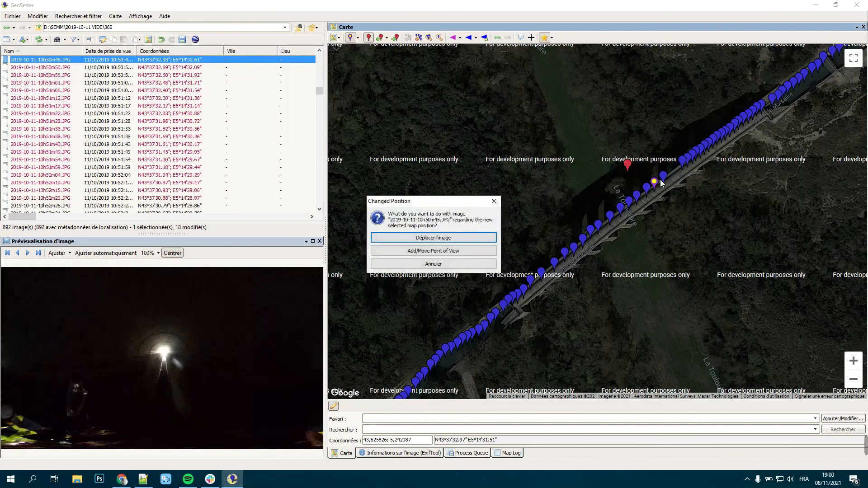
key(Return)
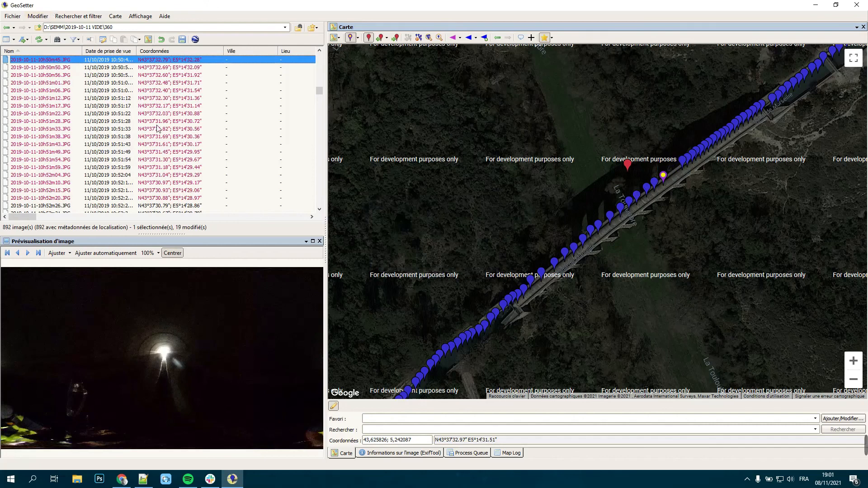
Step: Save the position changes of all modified aqueduct images to their files
click(37, 16)
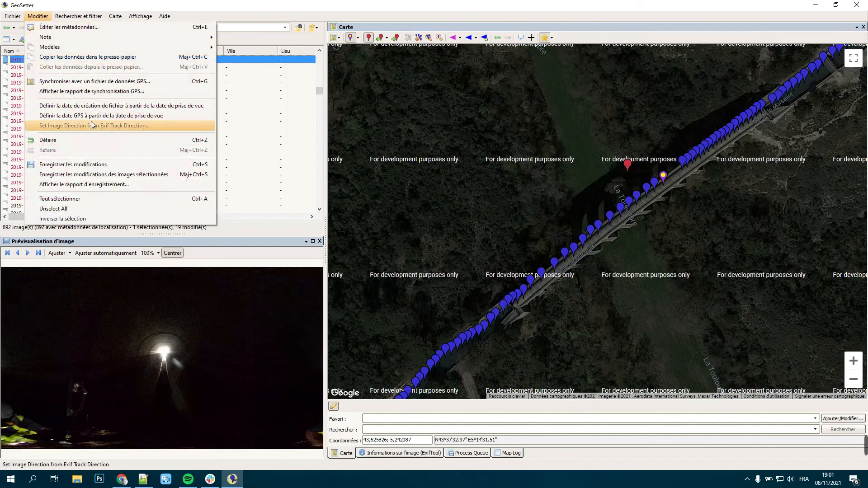
click(94, 167)
click(421, 275)
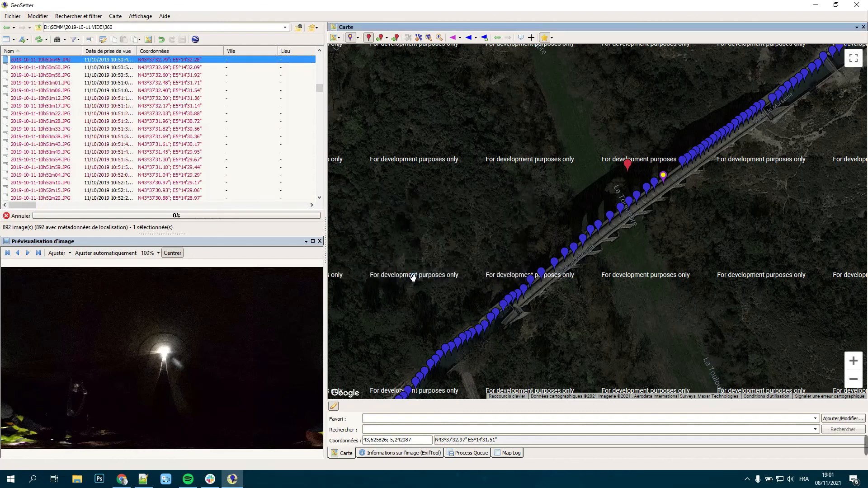